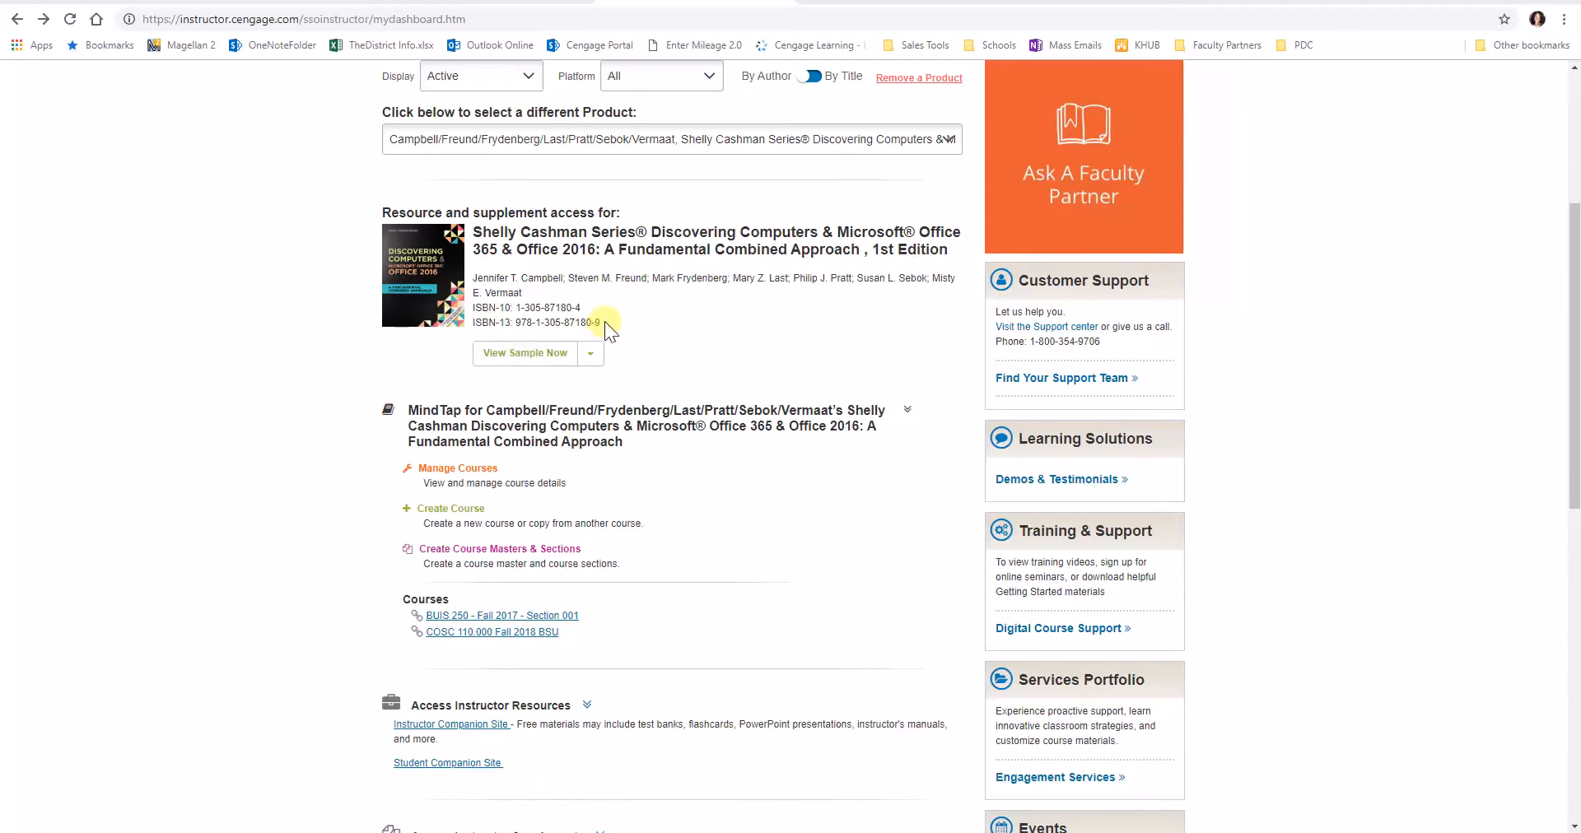
Copy the Discovering Computers & Microsoft Office 2016 book's ISBN-13 and use it to search for a product to add
drag(605, 323, 517, 328)
right_click(517, 328)
click(551, 337)
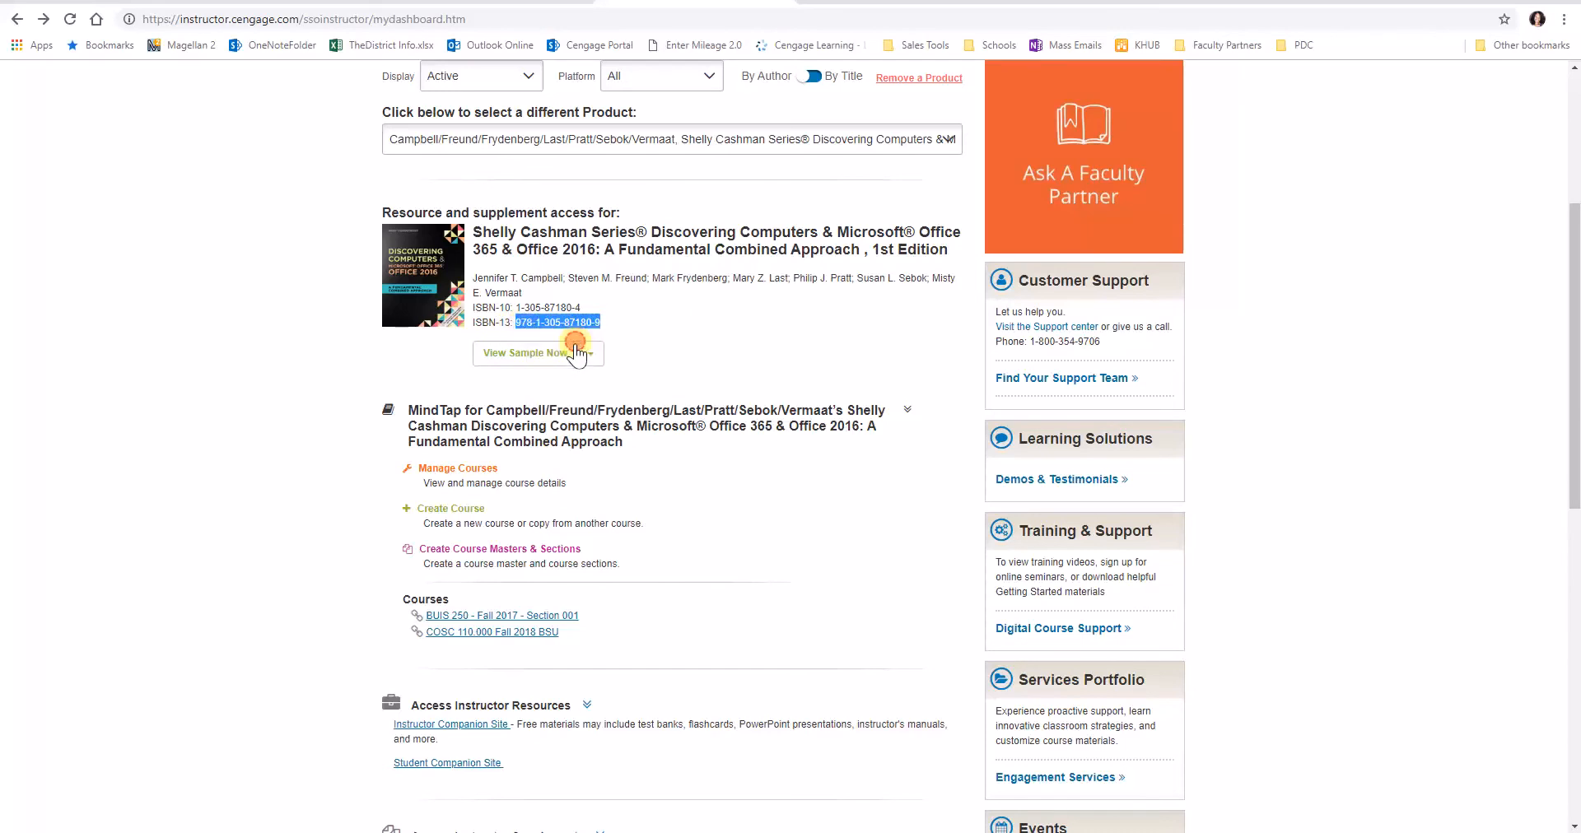
scroll(551, 340, up, 4)
click(445, 303)
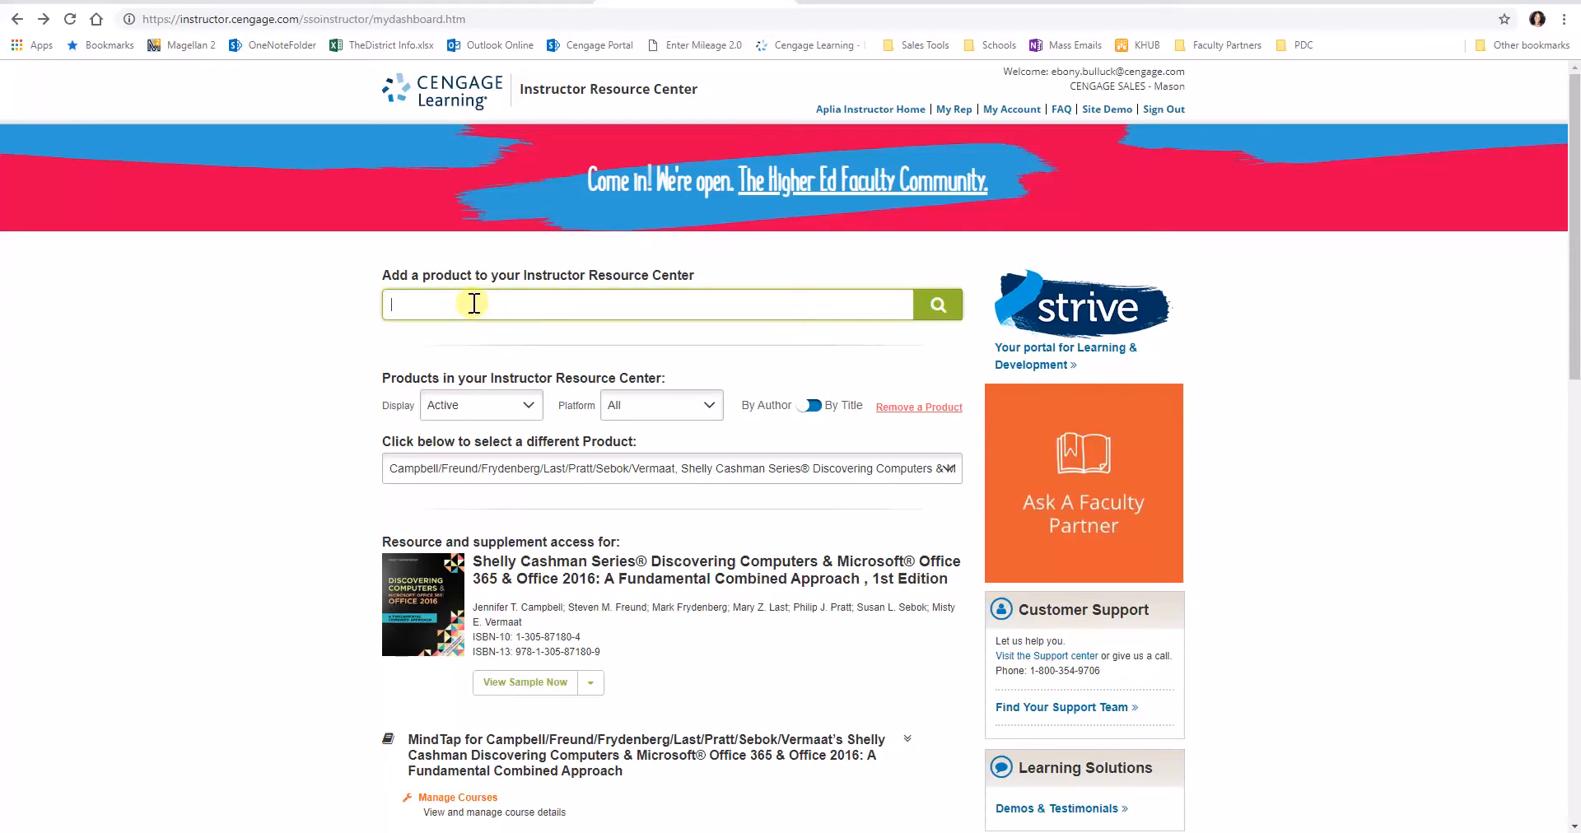
right_click(474, 303)
click(543, 399)
click(935, 308)
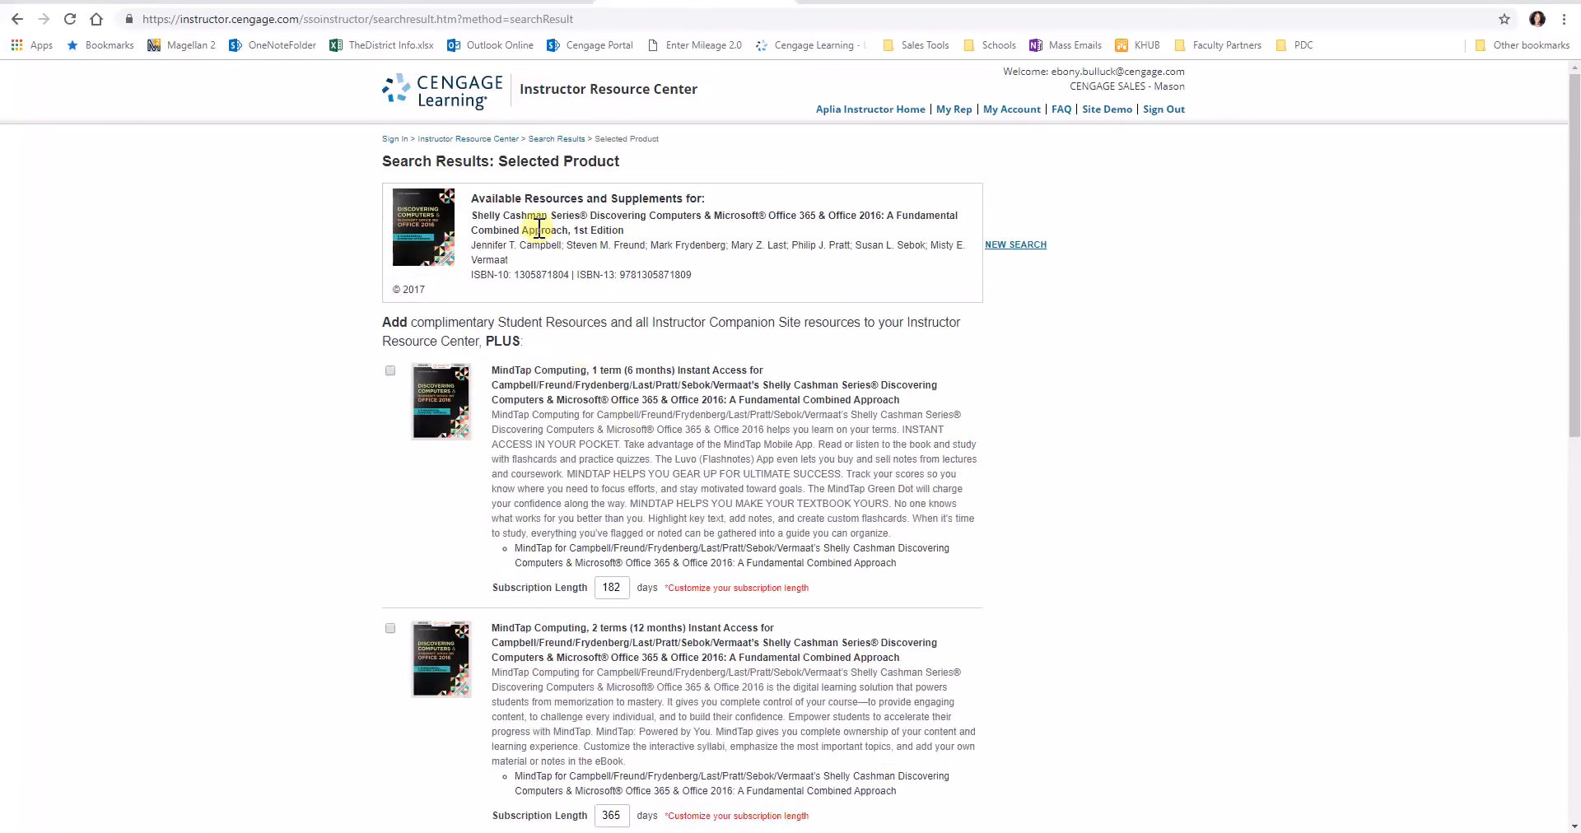
Add the book's Cengage Learning Testing, powered by Cognero, to the Instructor Resource Center
scroll(724, 485, down, 5)
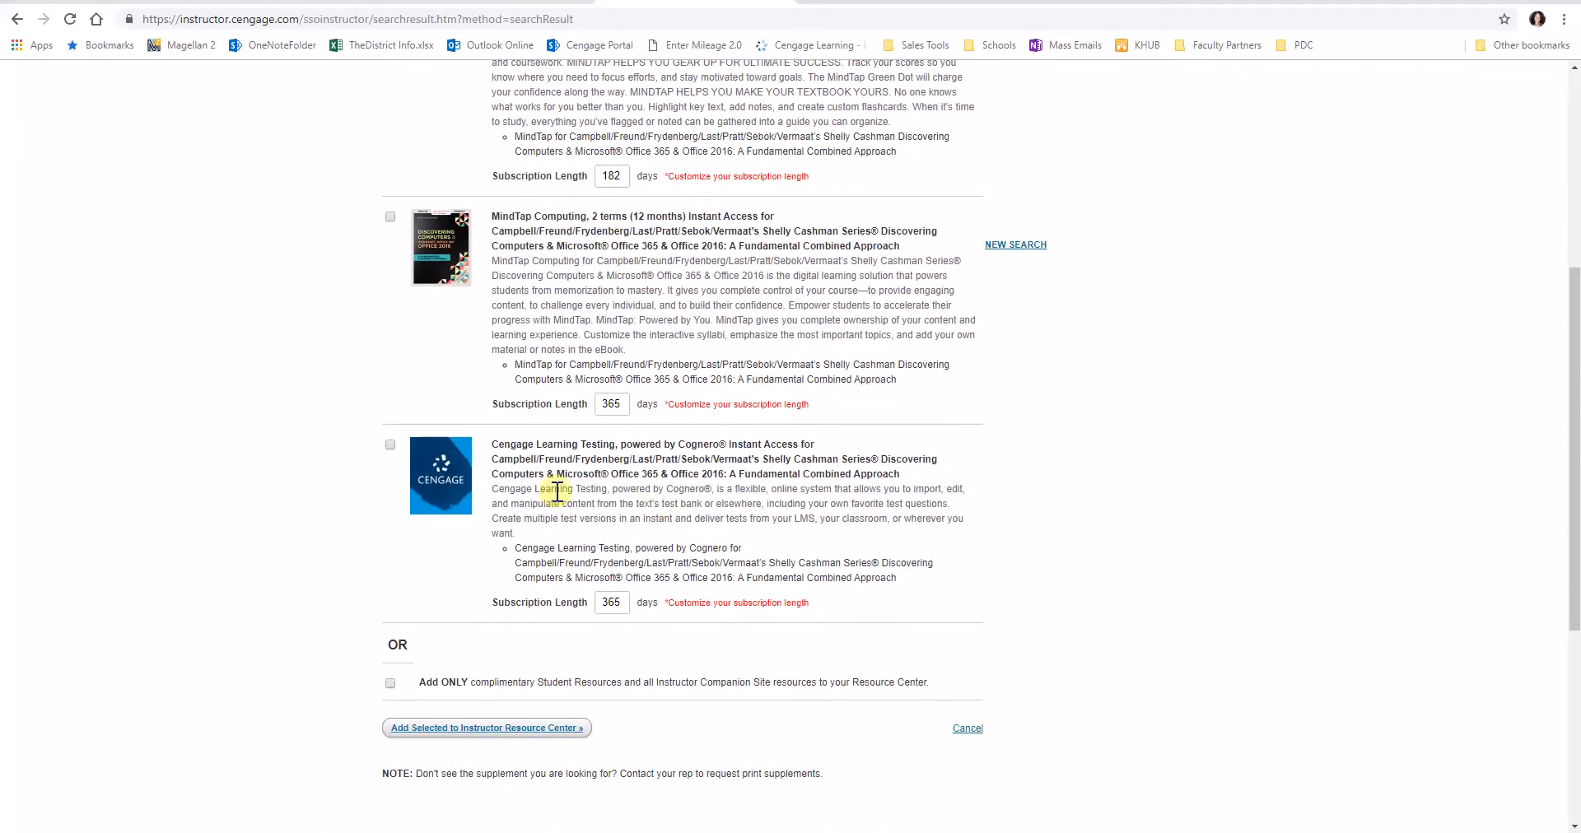
click(390, 445)
click(441, 729)
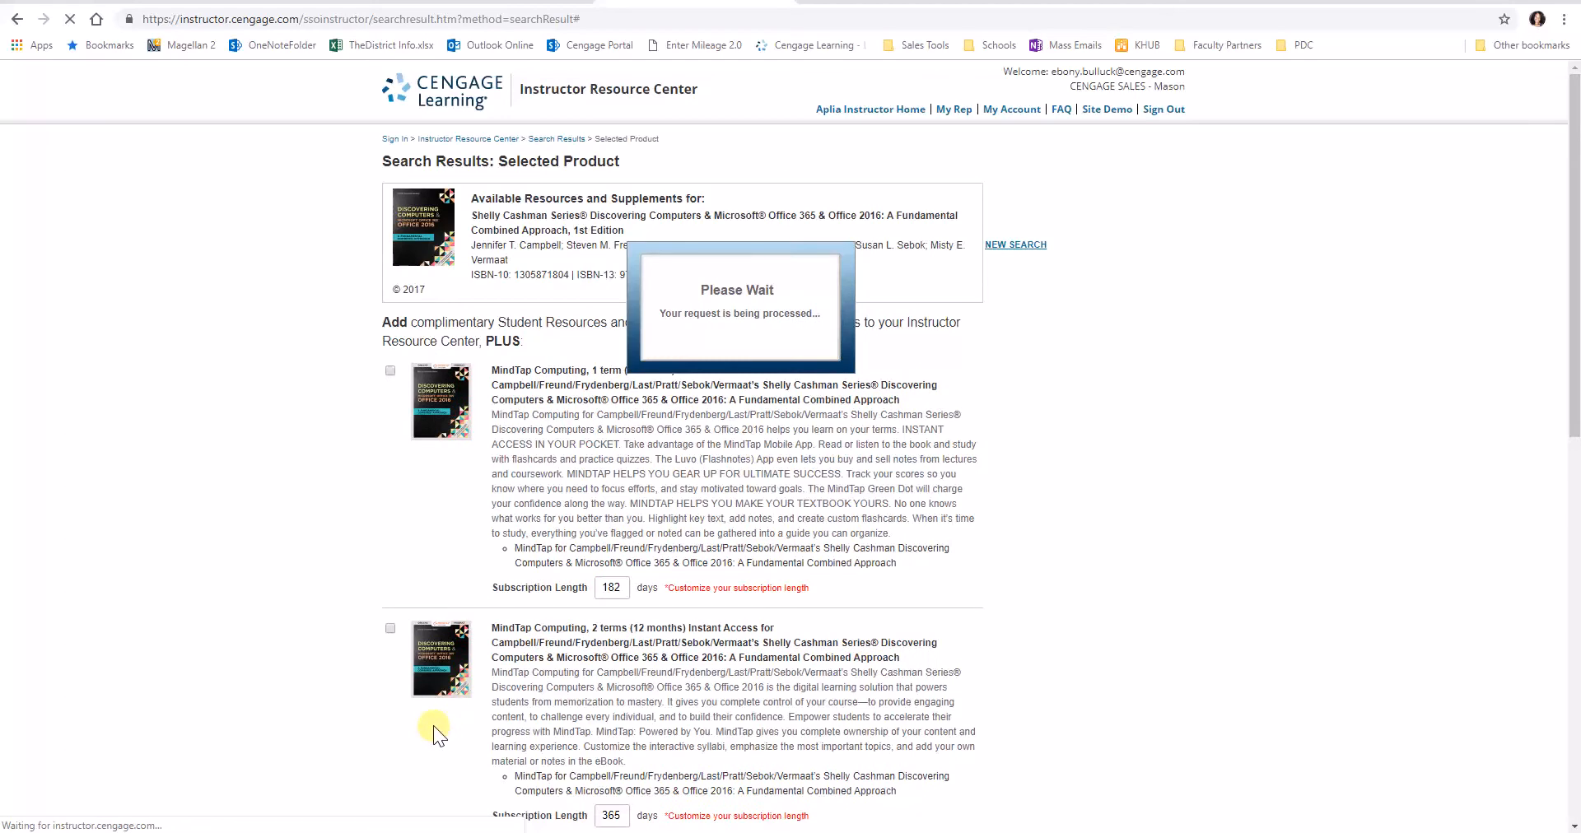
Dismiss the instructor resources tip and open the book's Instructor Companion Site
scroll(582, 700, down, 3)
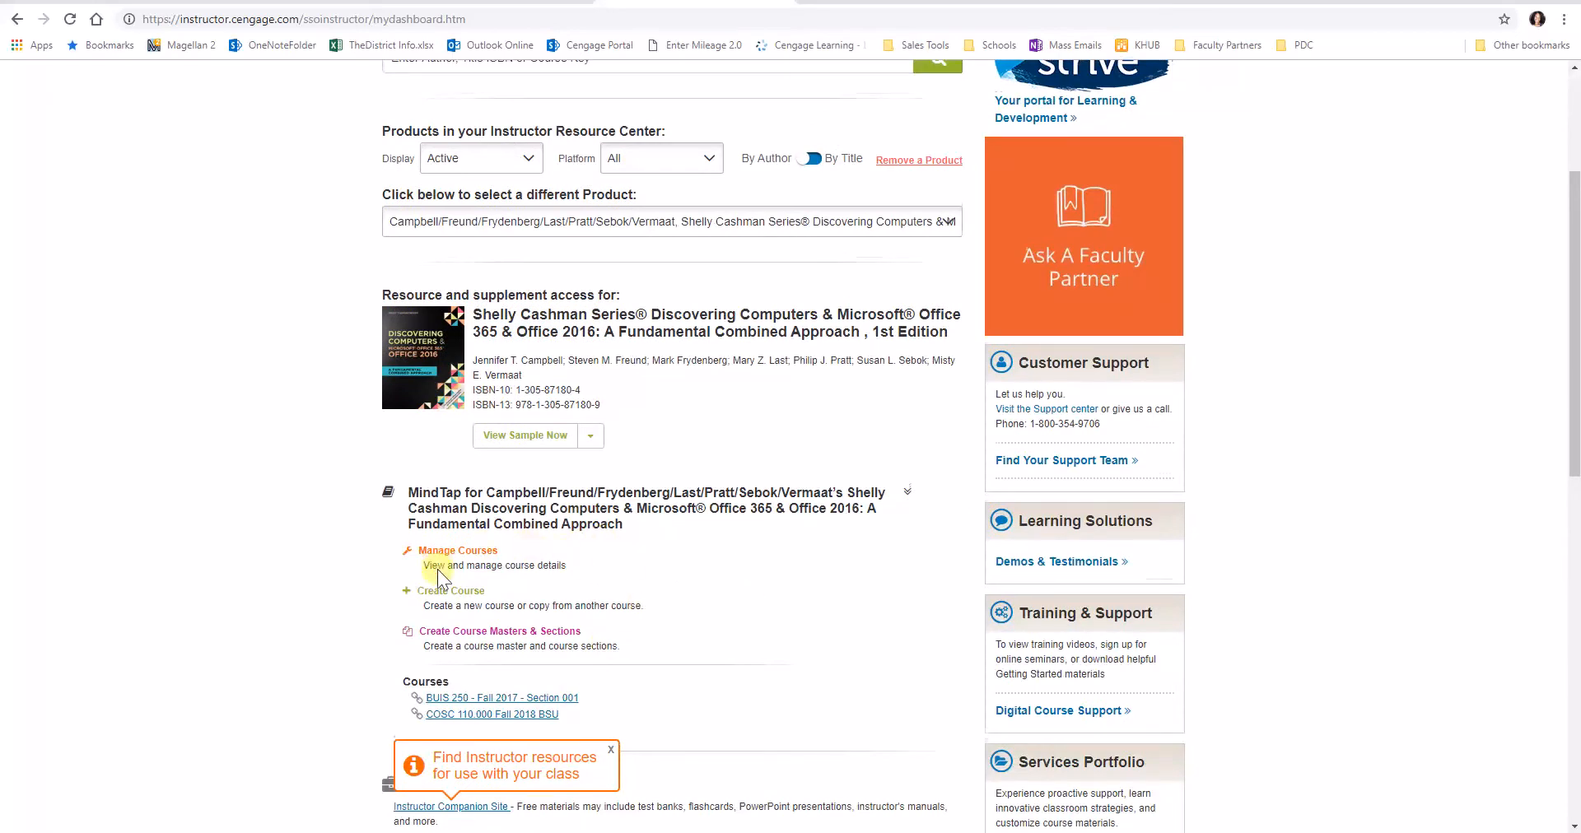
scroll(438, 575, down, 2)
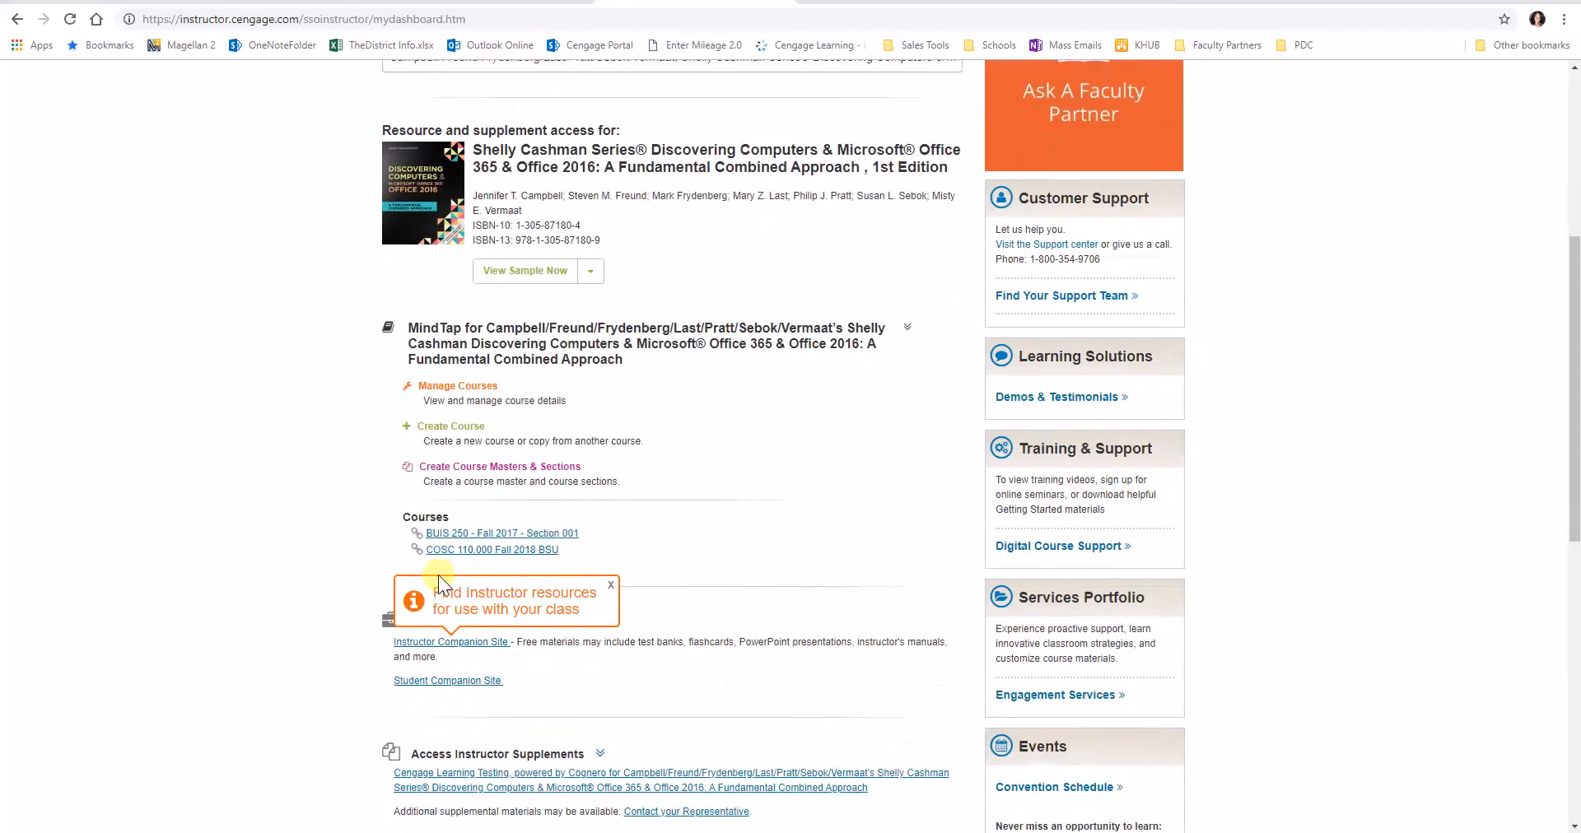
click(611, 585)
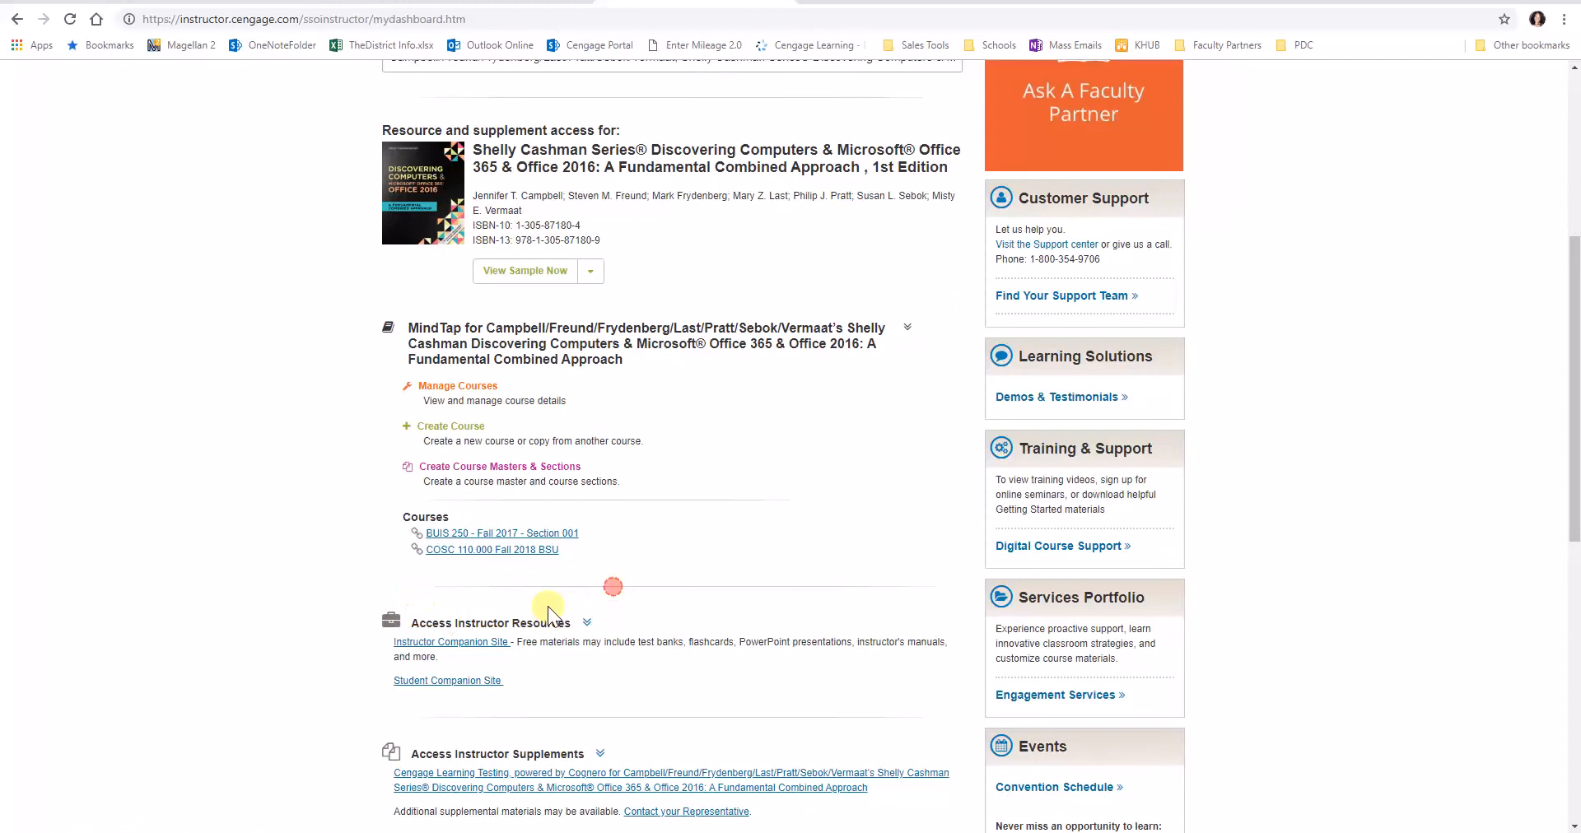
click(471, 649)
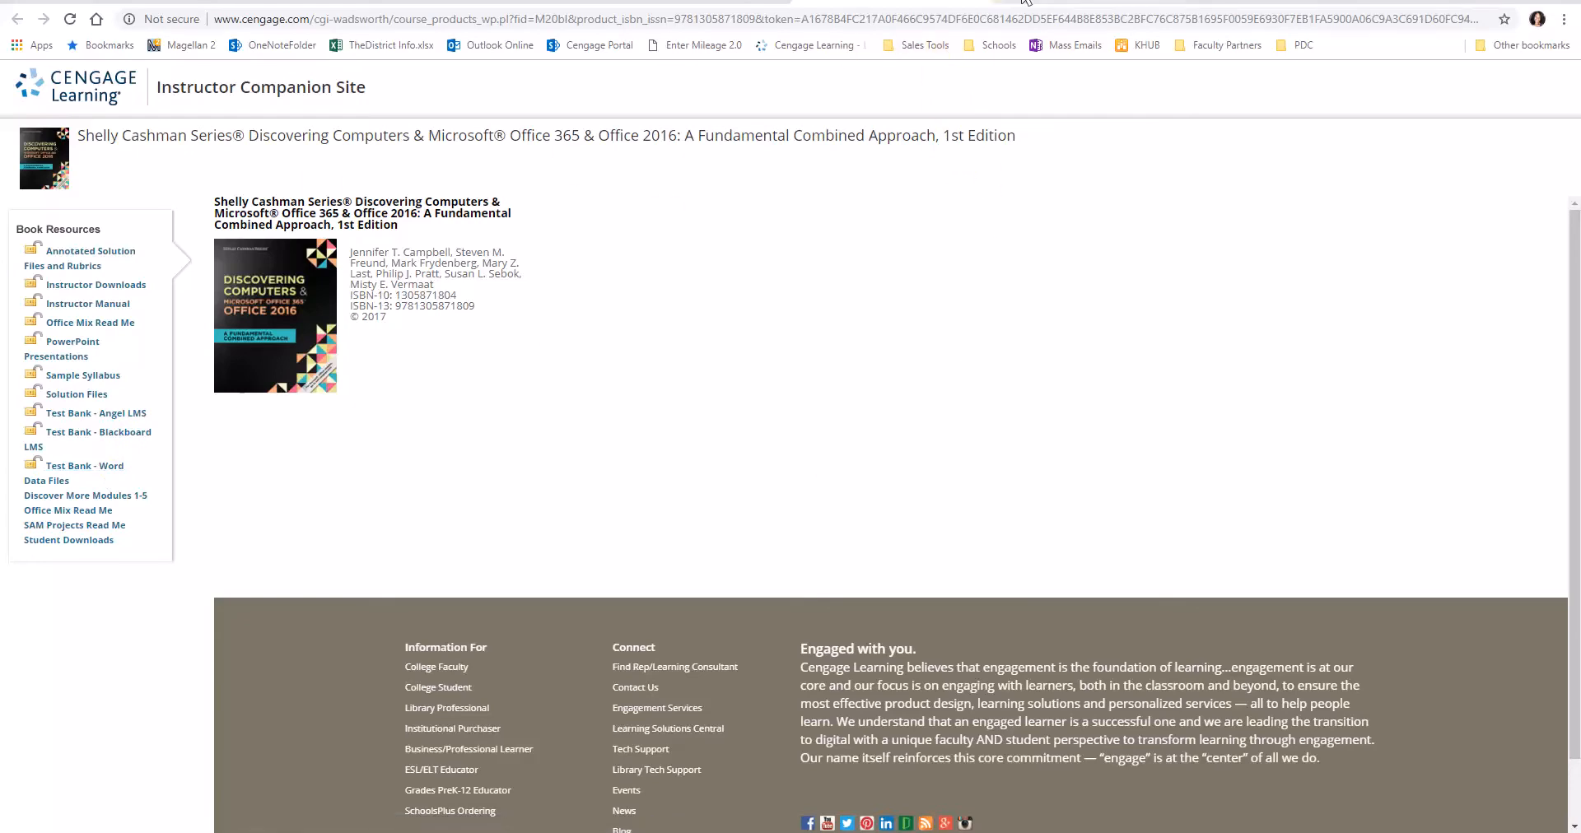
Return to the dashboard and open Cengage Learning Testing, powered by Cognero, from the instructor supplements
click(979, 5)
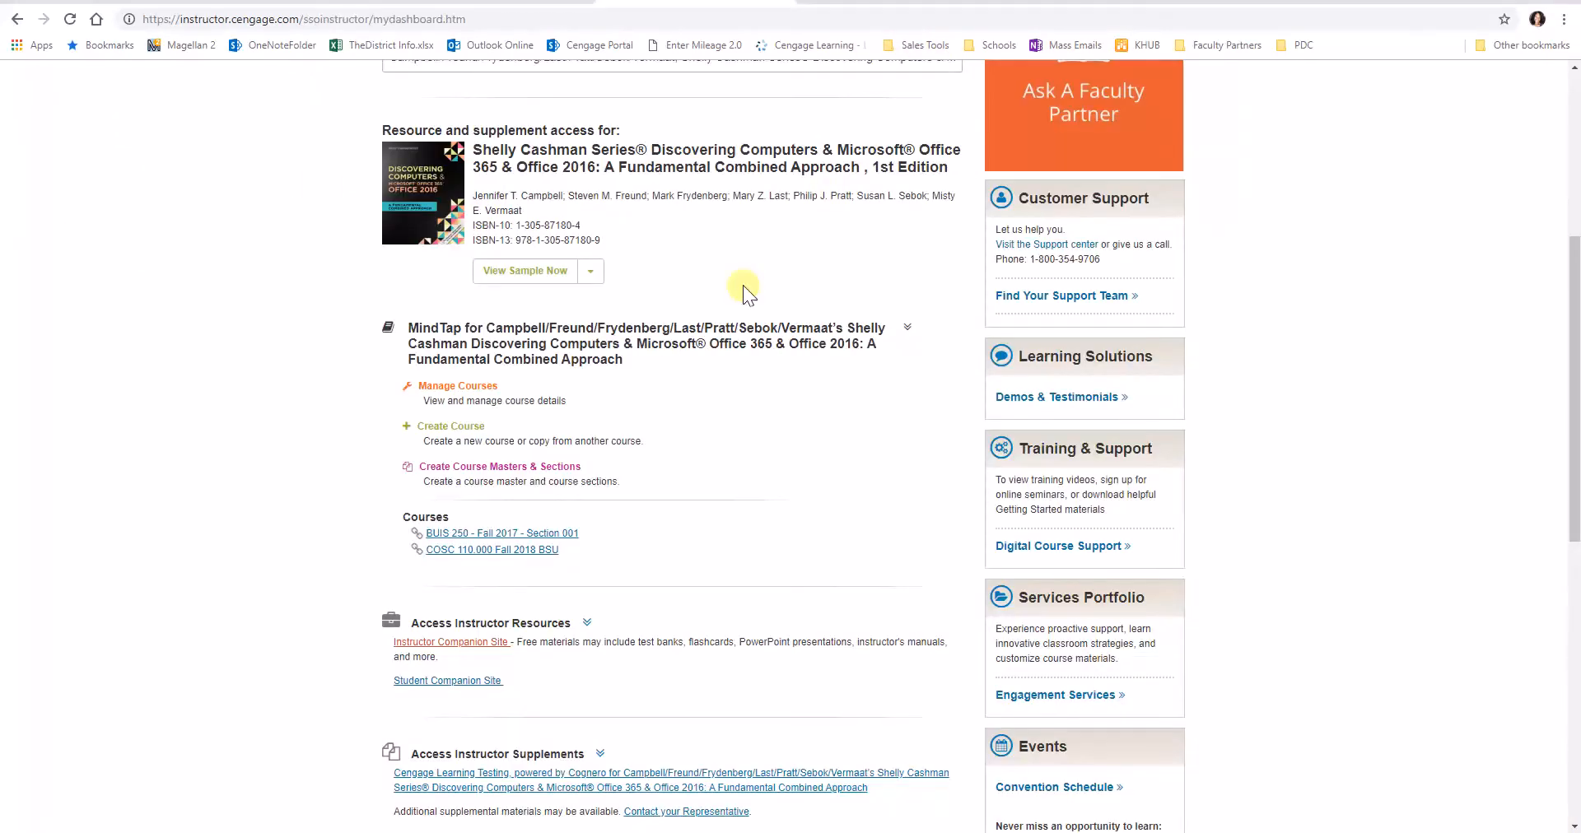
scroll(555, 501, down, 3)
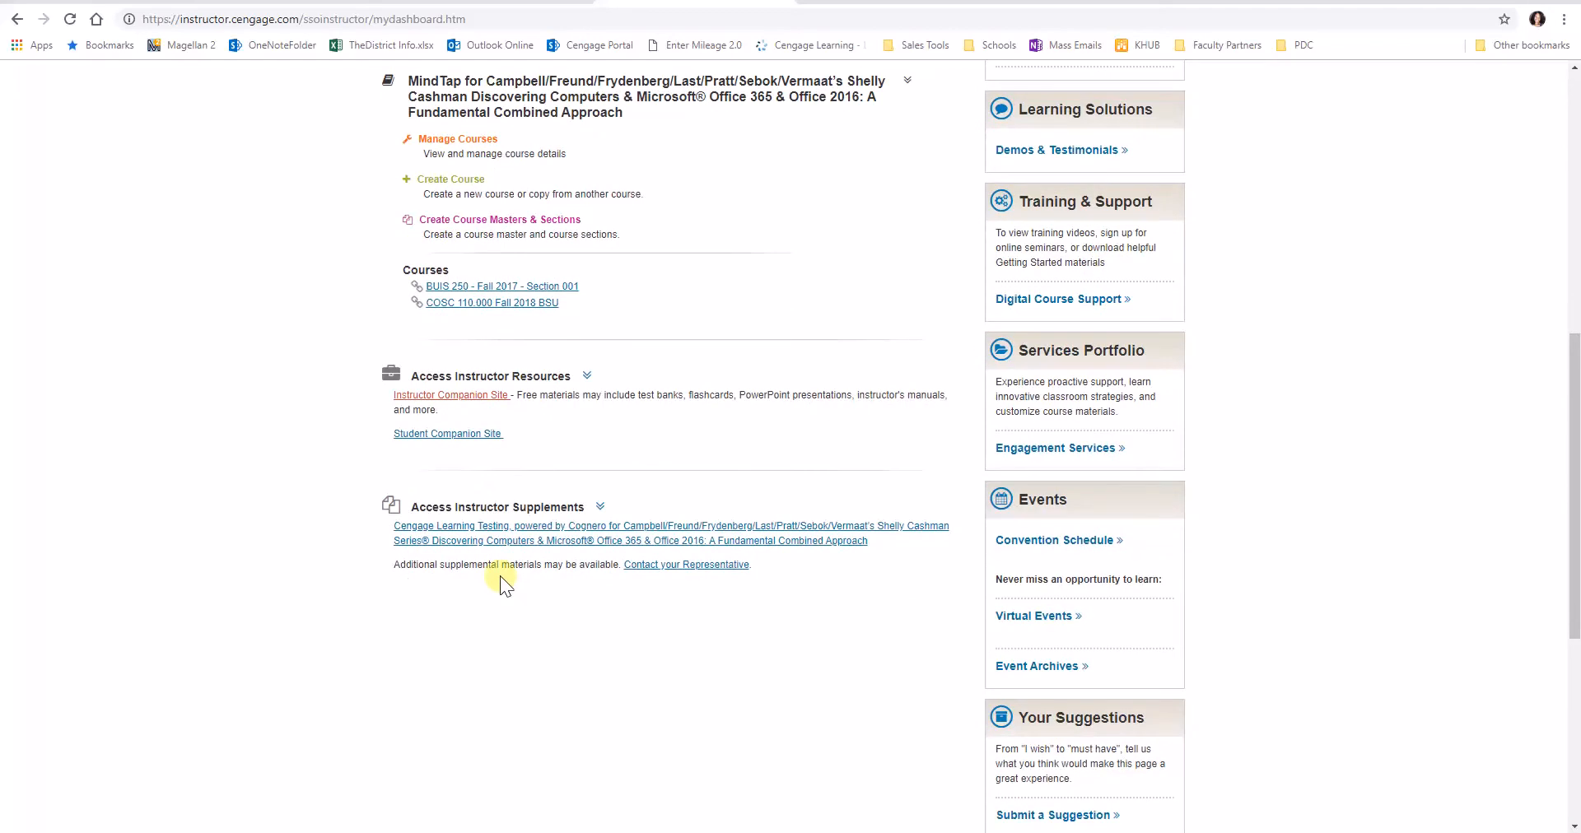
scroll(628, 469, down, 1)
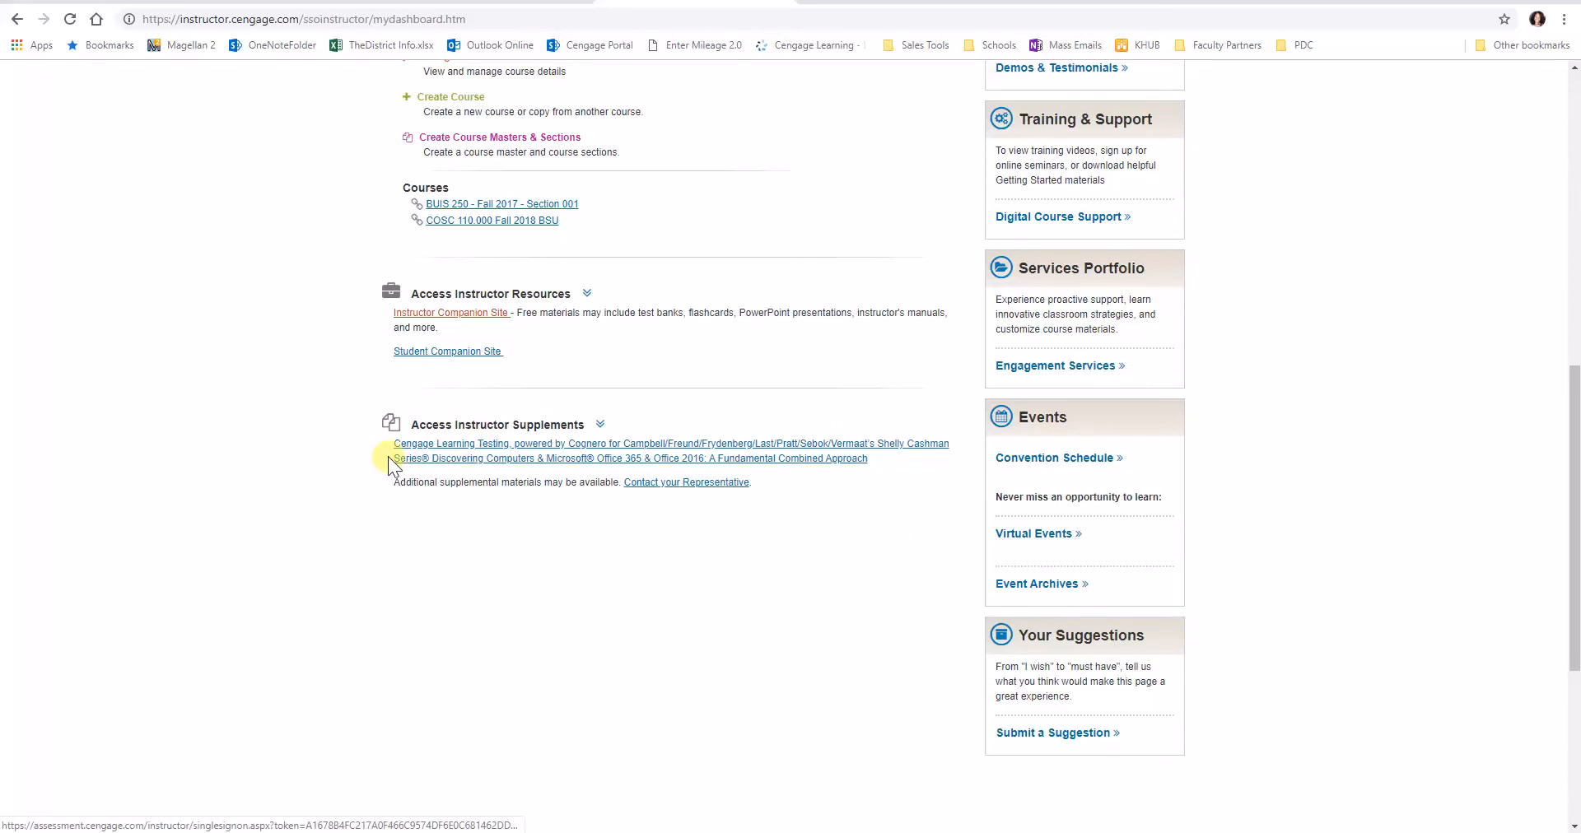
click(595, 444)
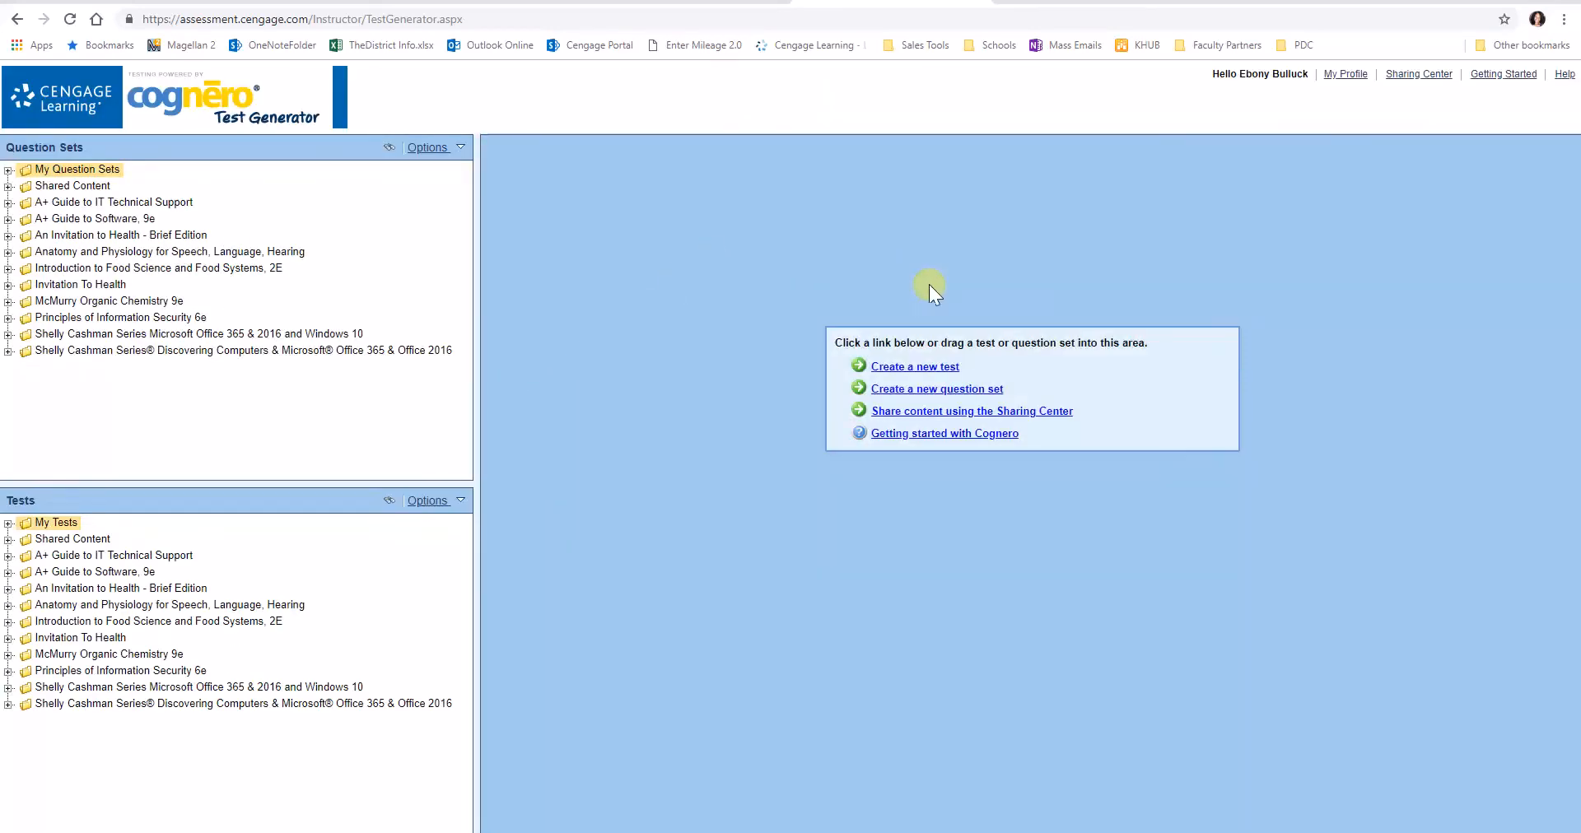
Start a new test titled Test 1 in My Tests, built with questions randomly selected by question type
click(917, 374)
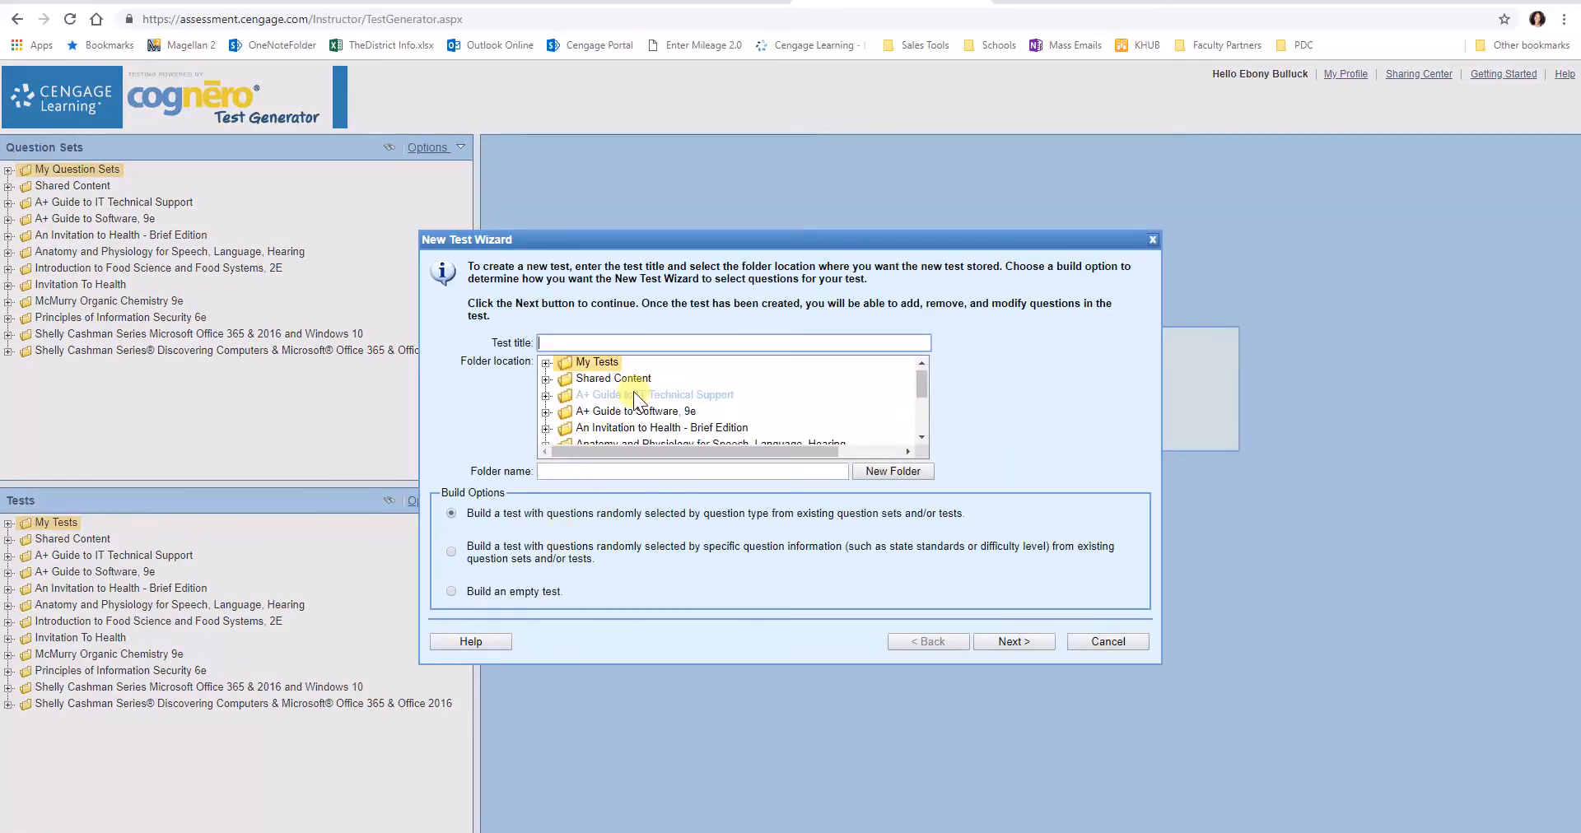
text(Test 1)
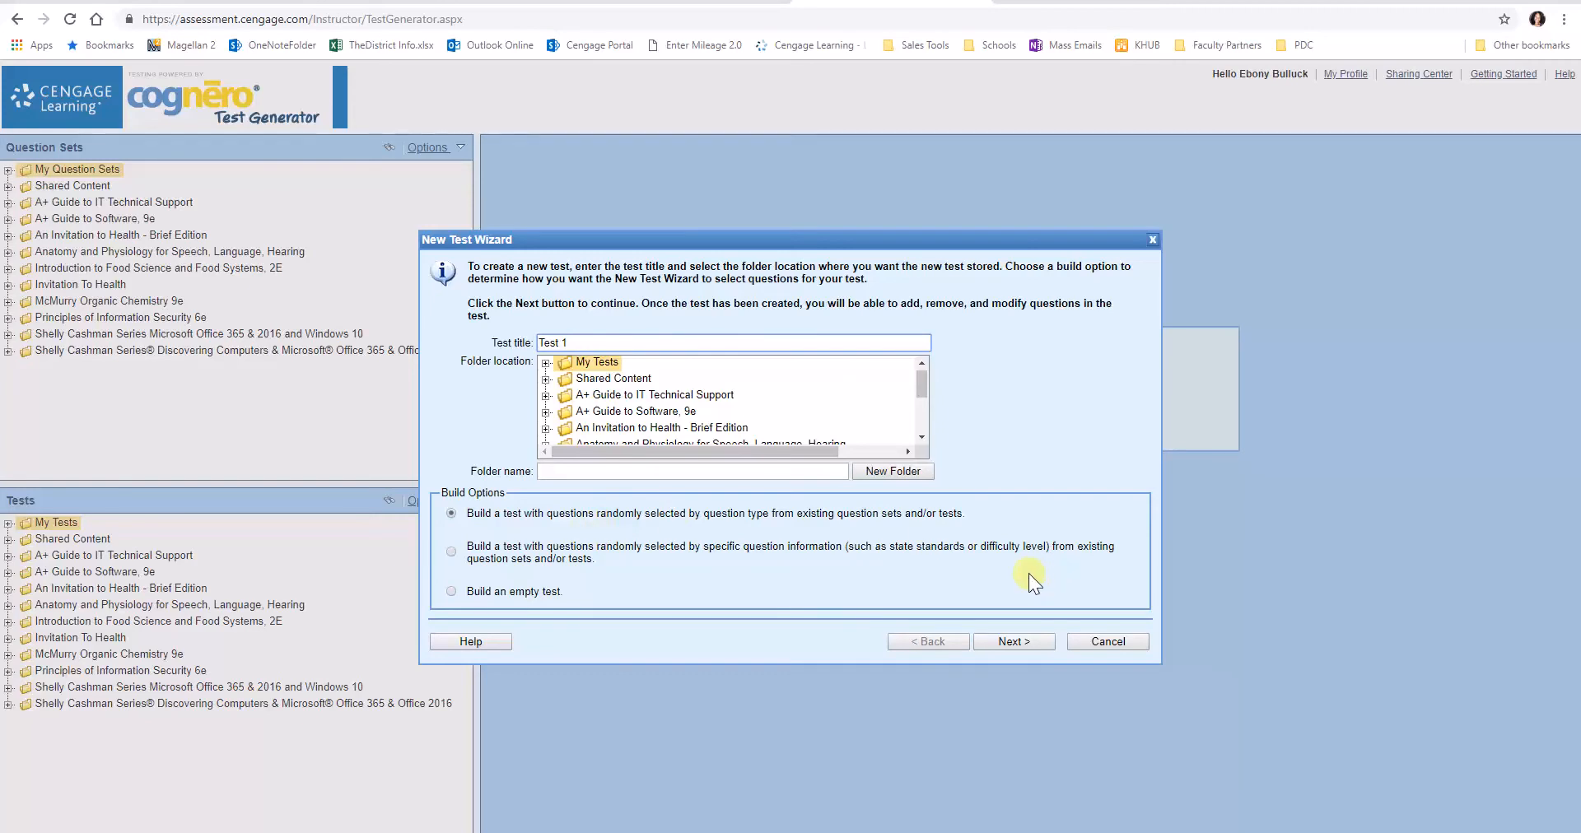
scroll(630, 387, down, 2)
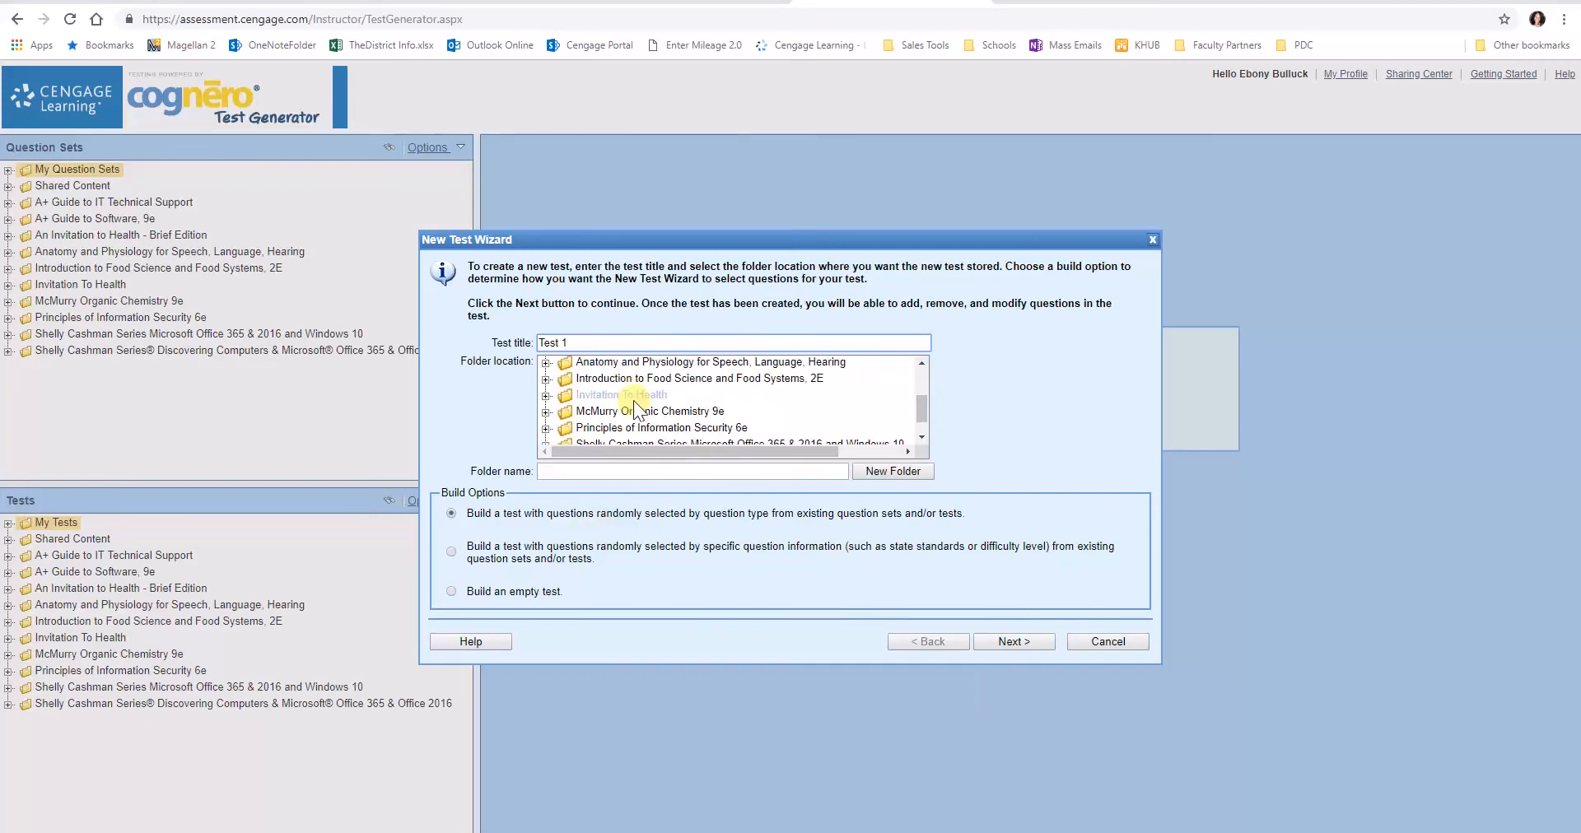
scroll(638, 403, down, 1)
scroll(650, 421, up, 3)
scroll(651, 422, up, 1)
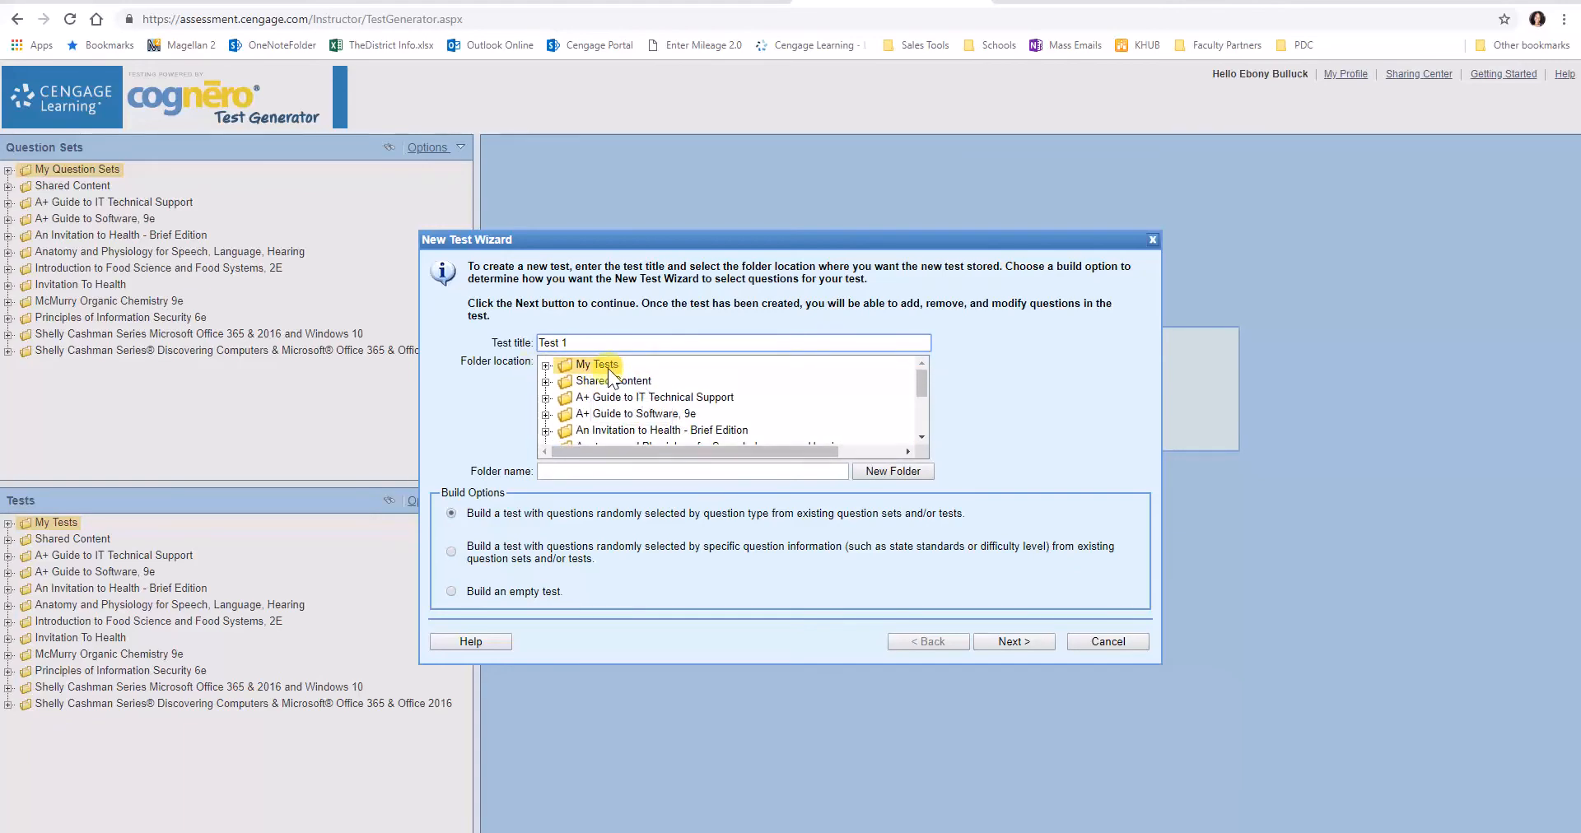
click(499, 343)
click(1038, 638)
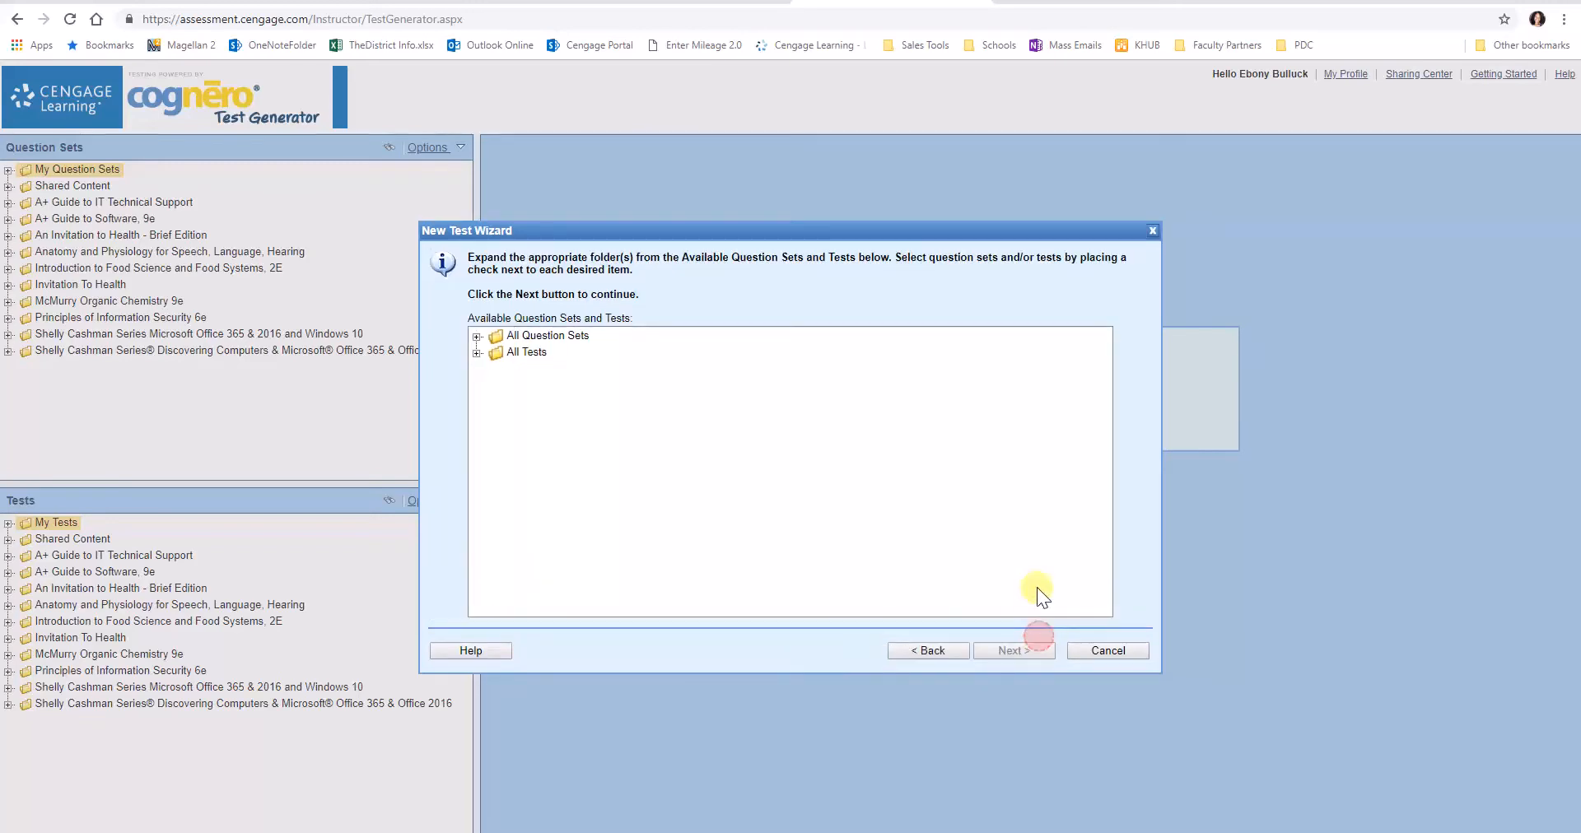
Expand the Shelly Cashman Series Discovering Computers & Microsoft Office 365 & Office 2016 folder under All Question Sets
click(477, 354)
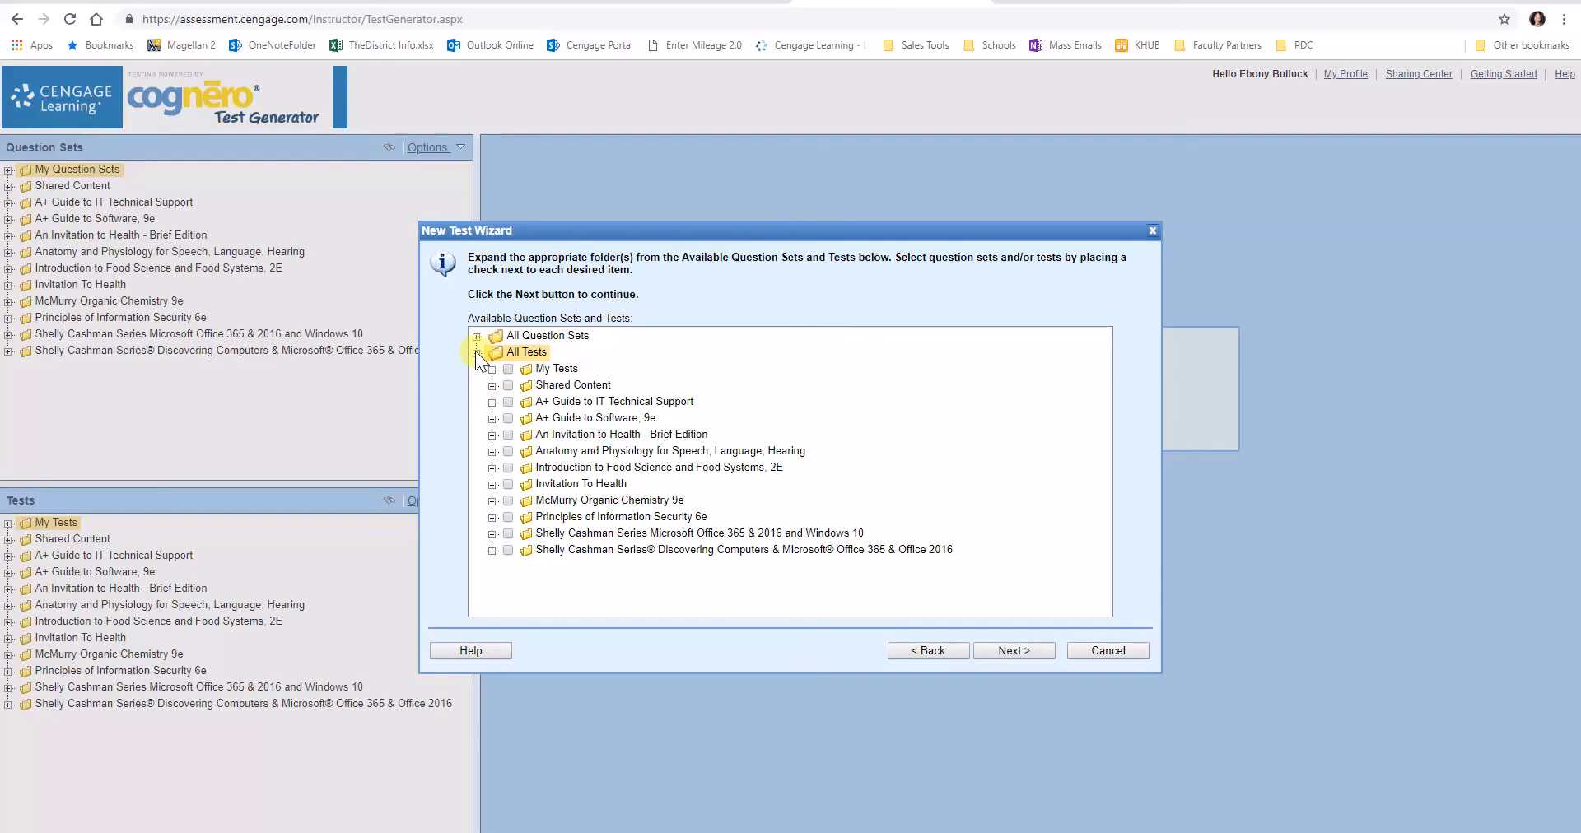
click(477, 353)
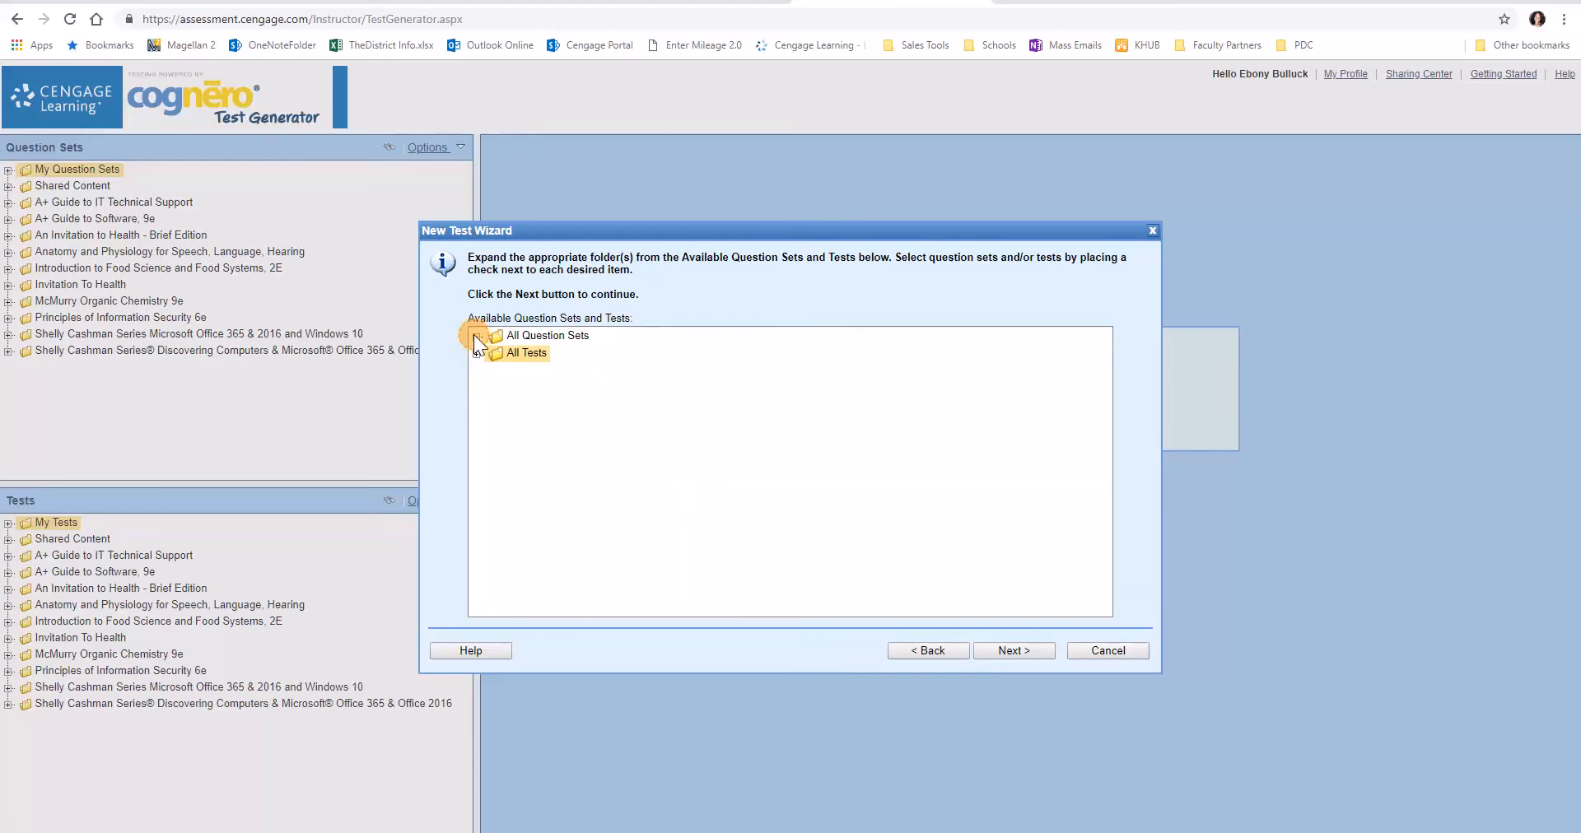
click(477, 336)
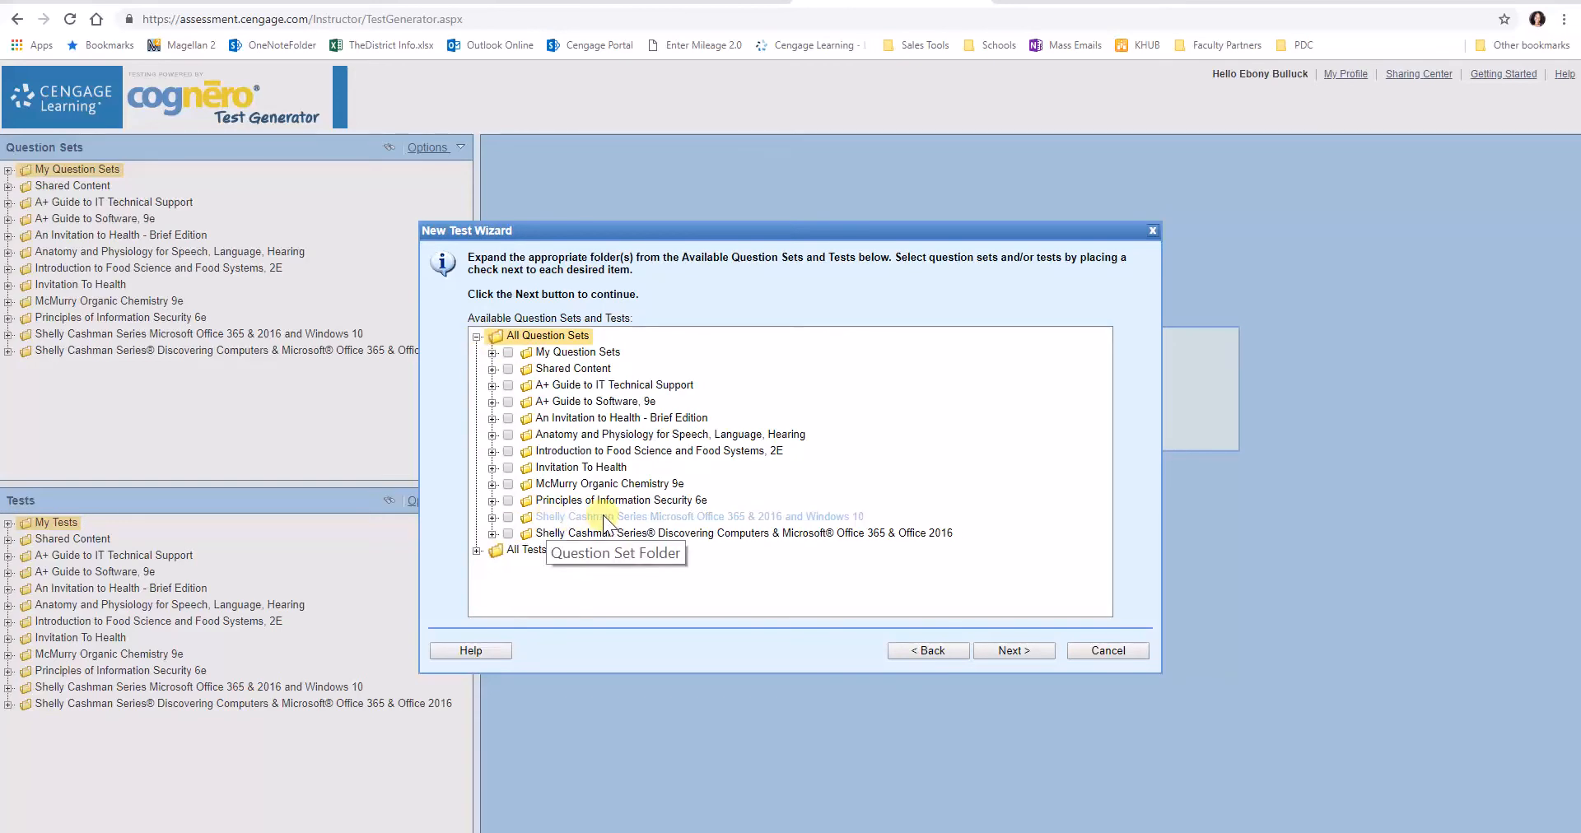
click(492, 534)
scroll(856, 531, down, 2)
scroll(791, 535, down, 1)
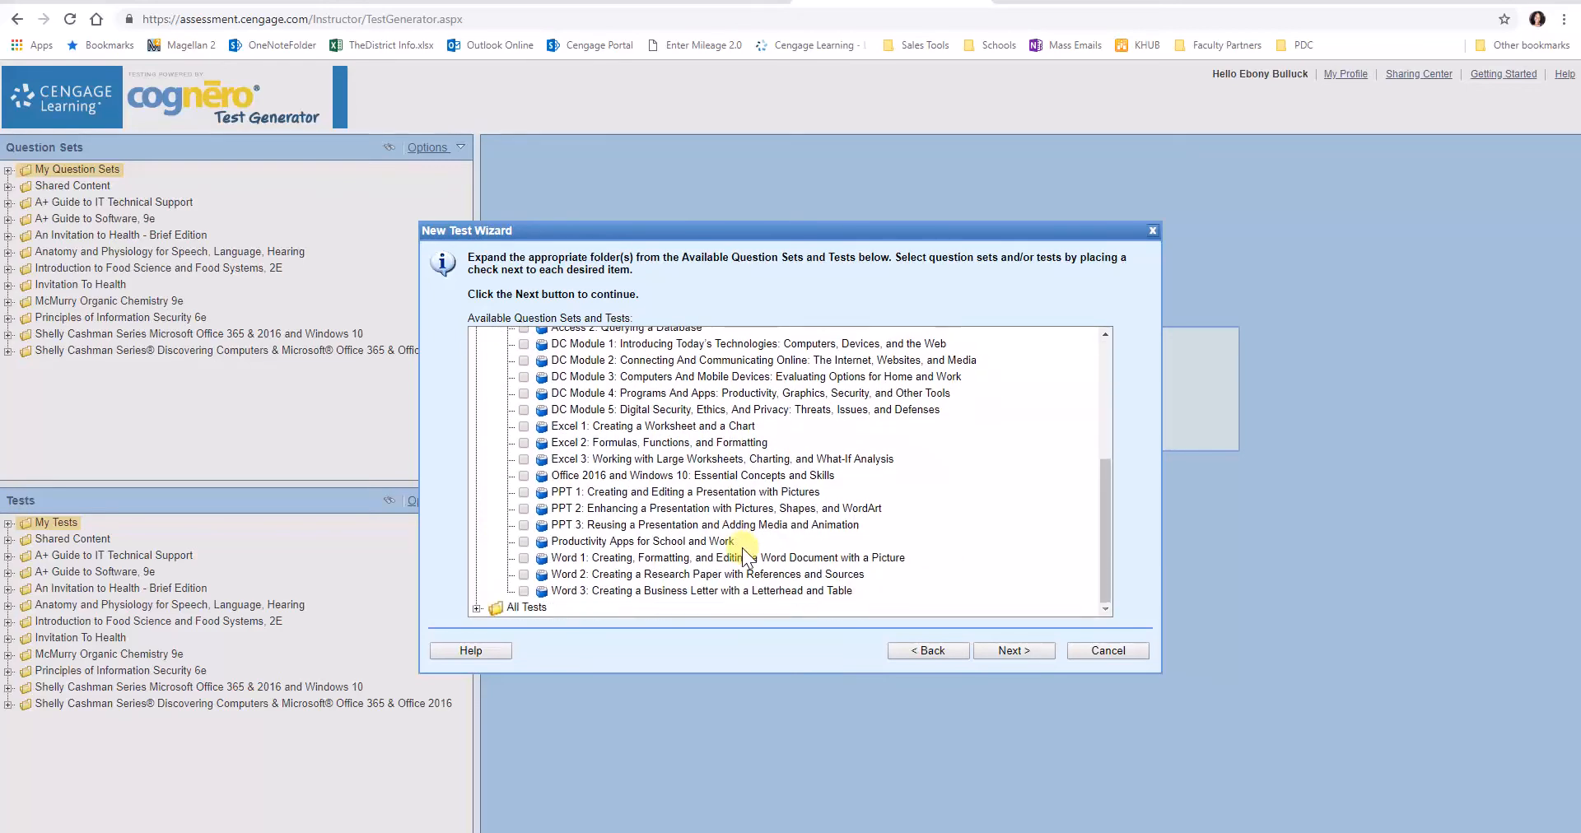
scroll(745, 556, up, 2)
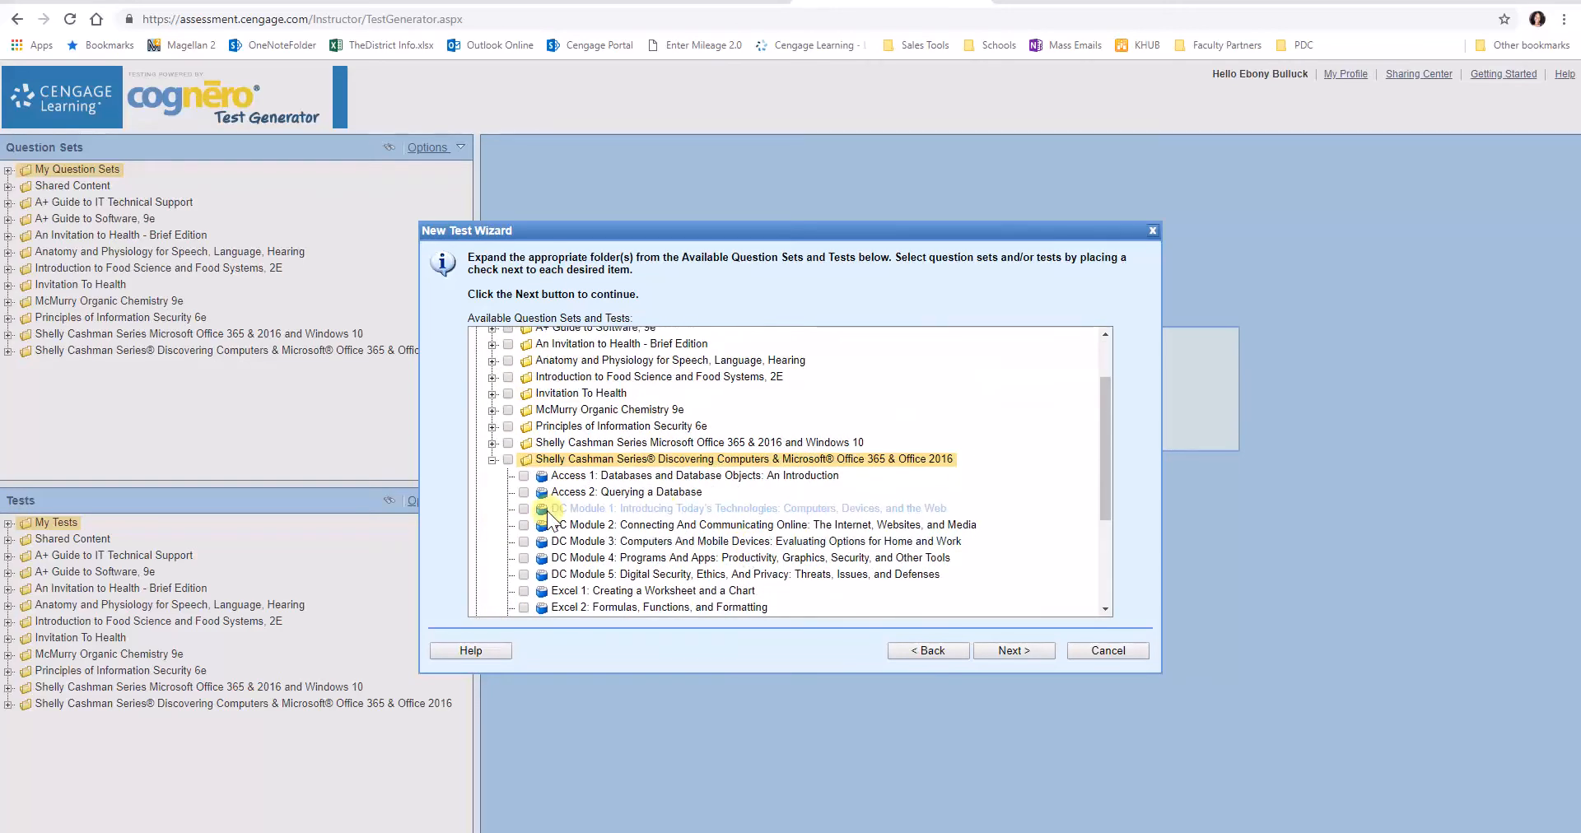
Select the DC Module 1 and Excel 1 question sets and continue to the question counts
click(523, 509)
scroll(586, 511, down, 3)
click(524, 425)
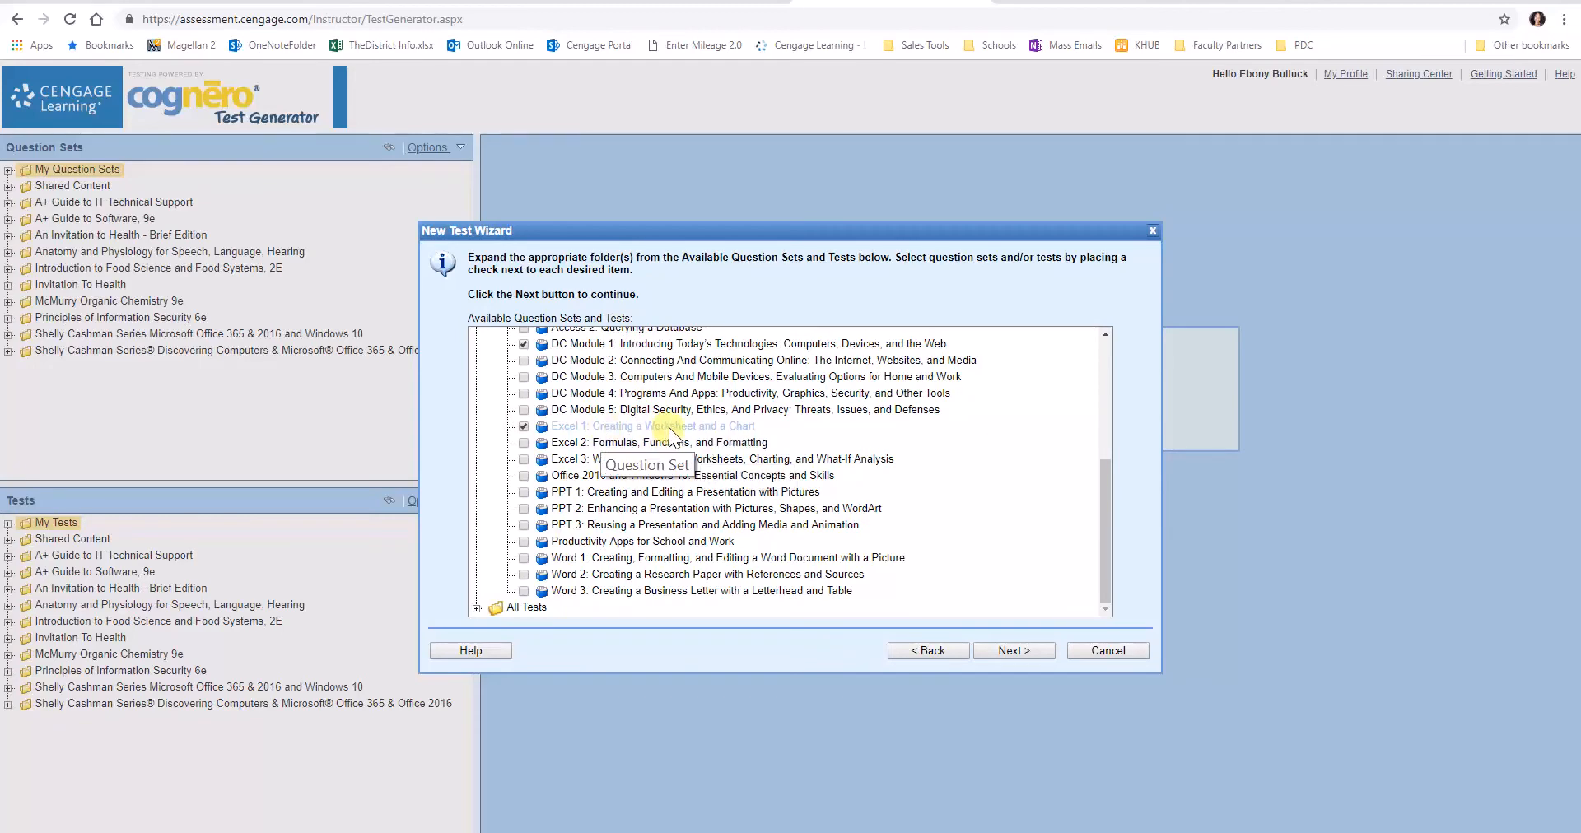
scroll(856, 461, up, 1)
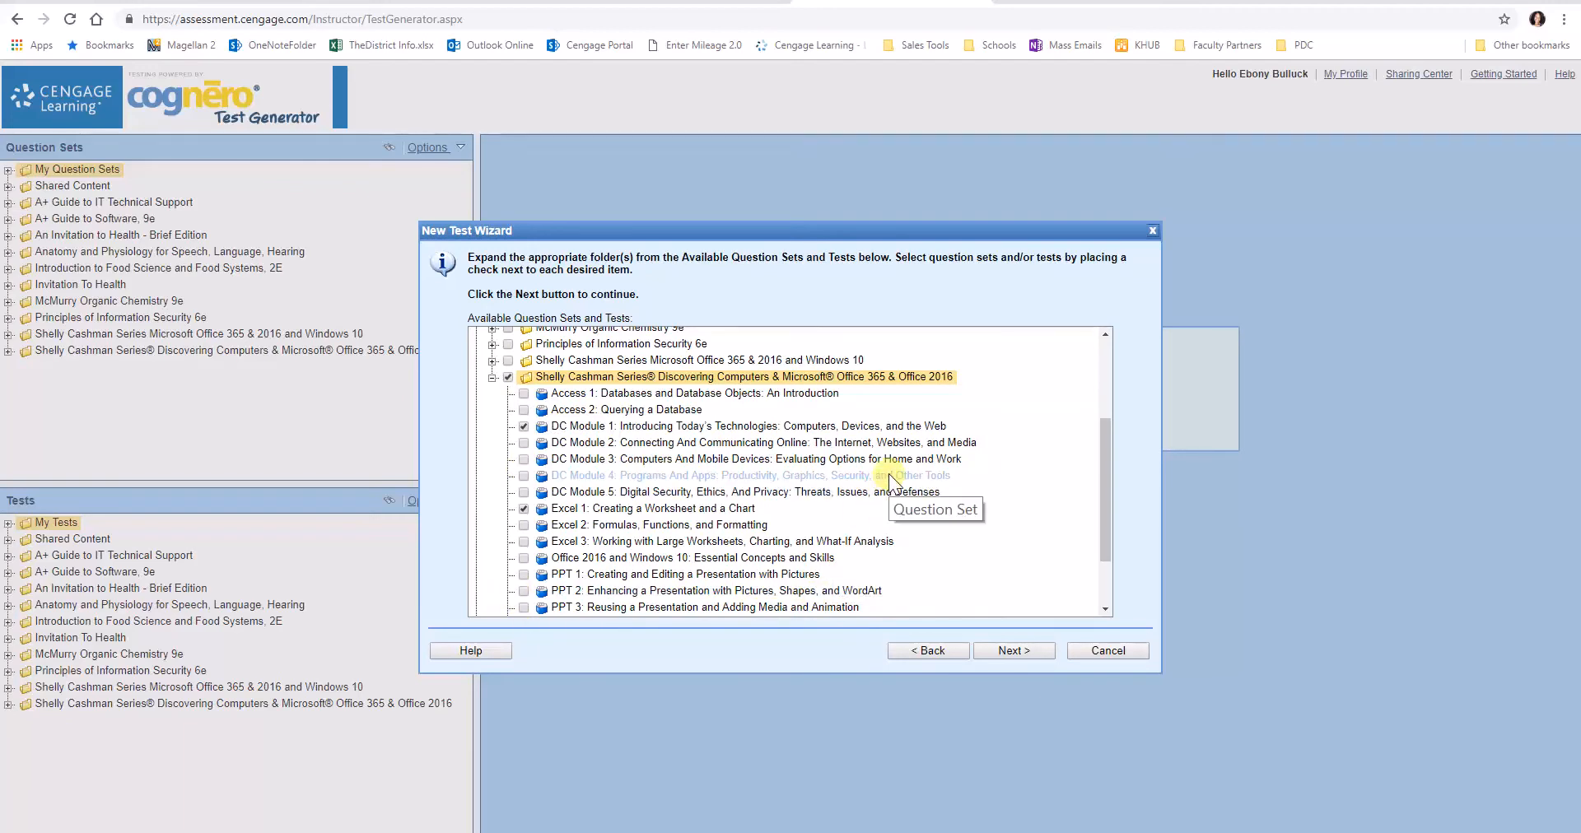
scroll(920, 498, down, 1)
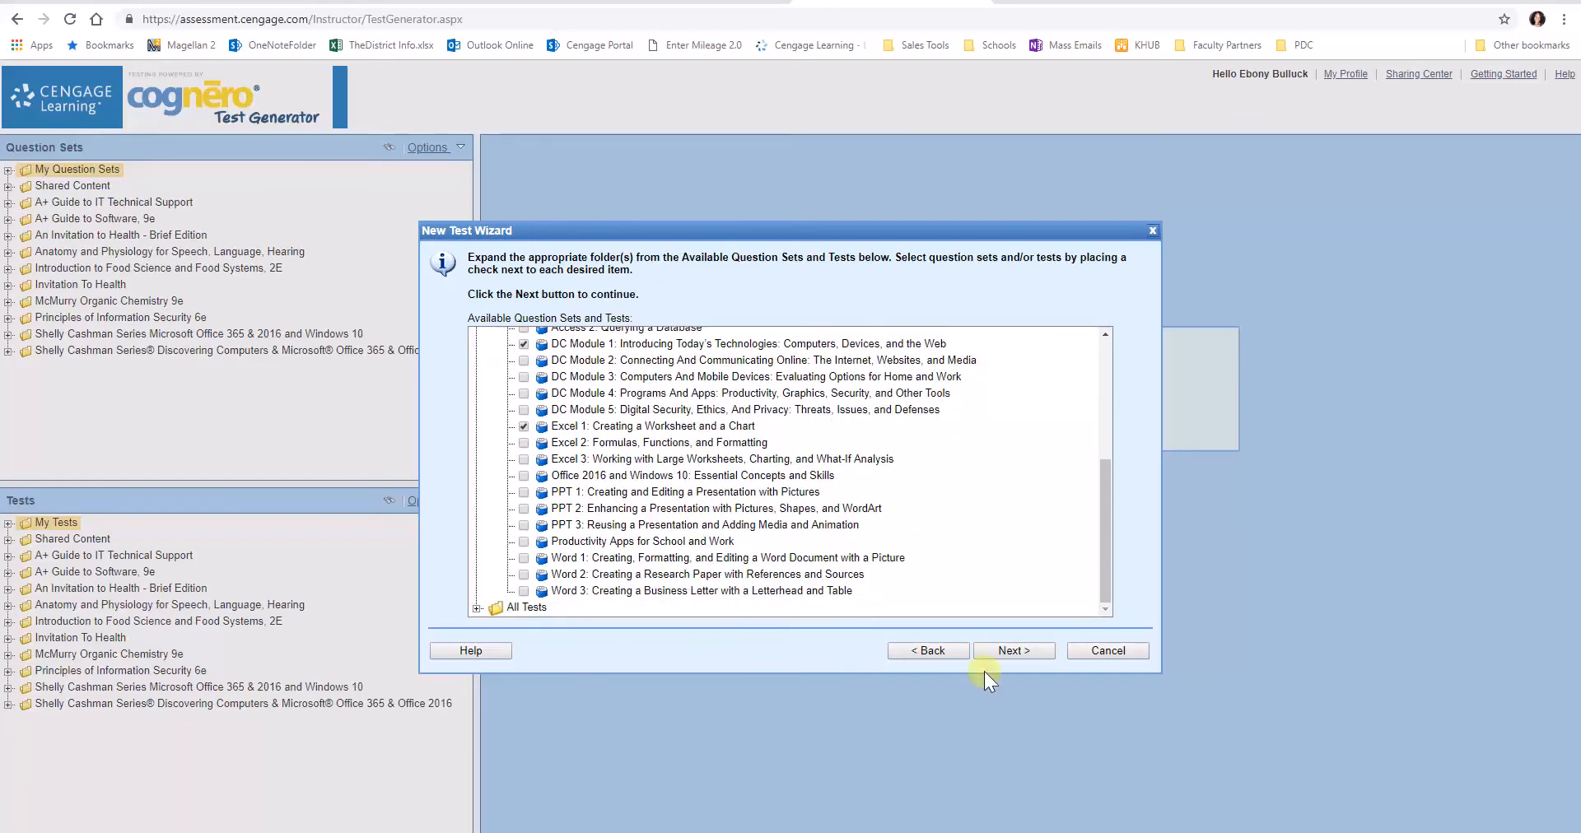
click(1017, 654)
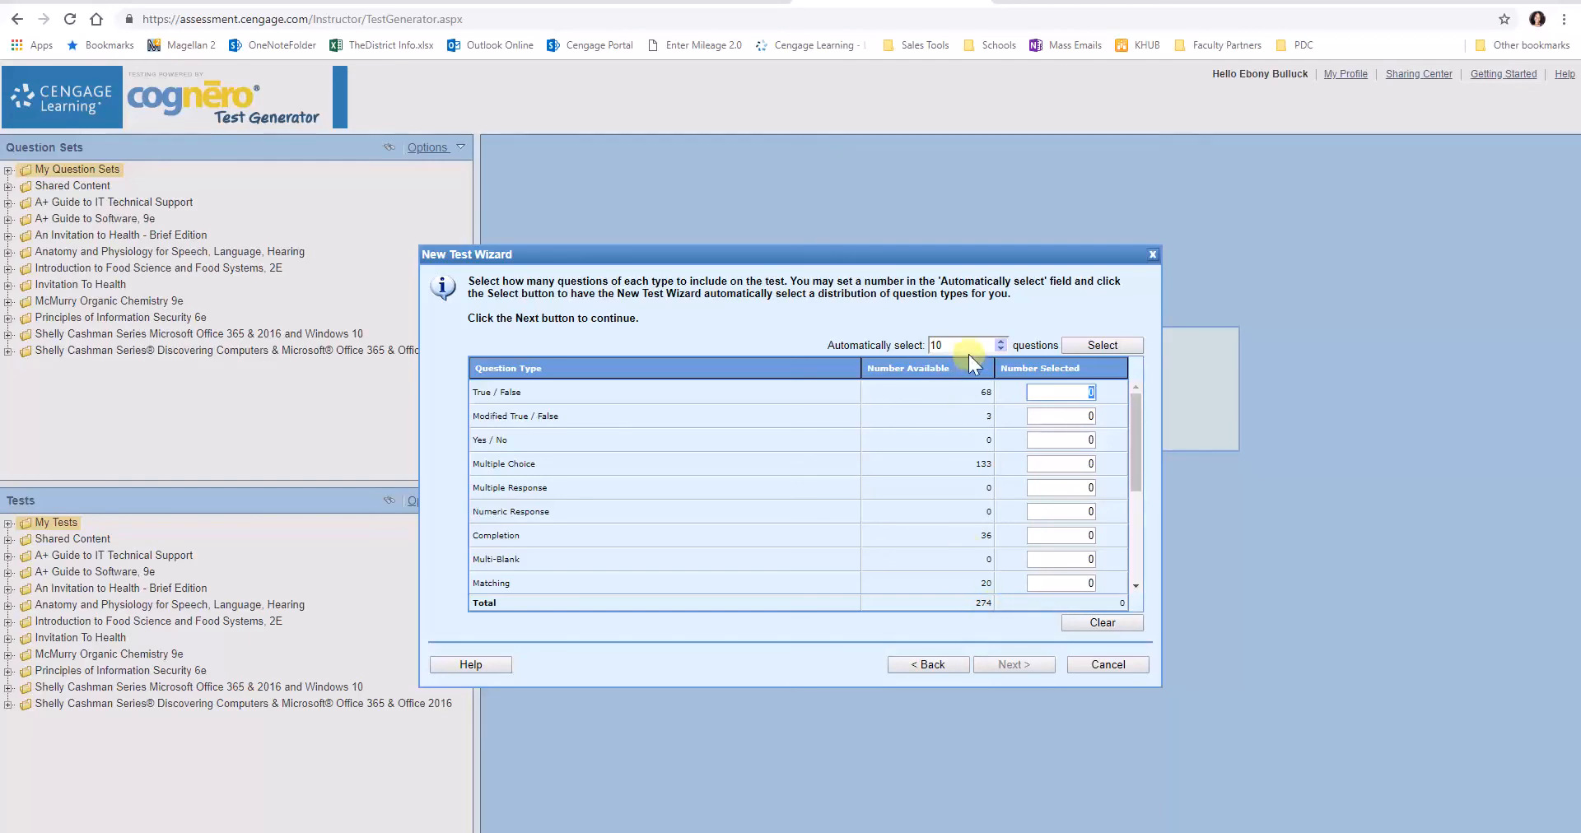
Automatically select 50 questions, and set modified true/false to 0 and multiple choice to 25
click(918, 343)
click(1099, 348)
click(1074, 393)
click(1084, 417)
text(0)
drag(1073, 466, 1108, 462)
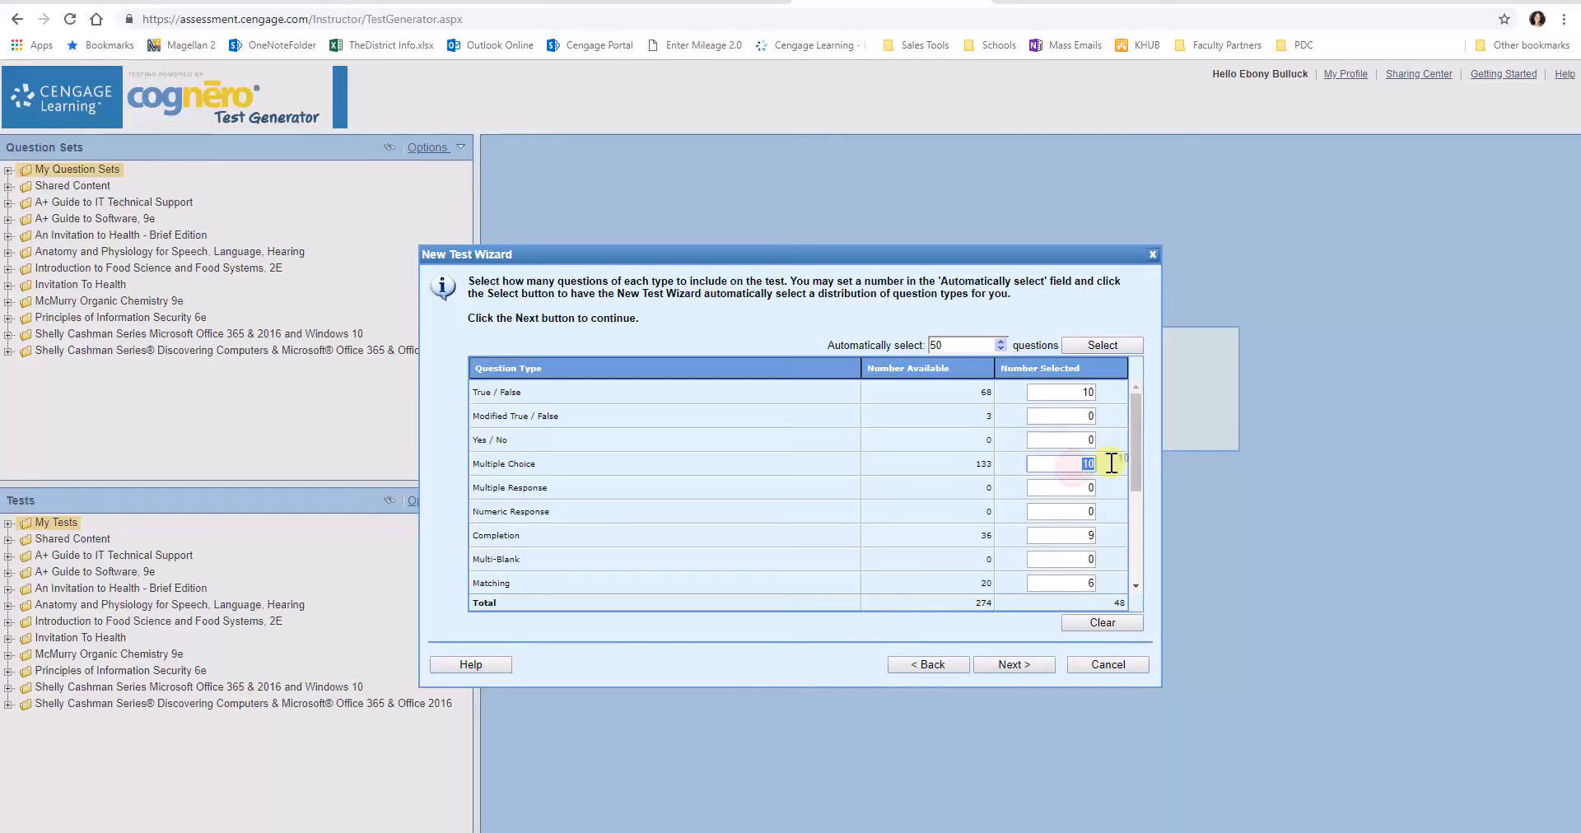
text(25)
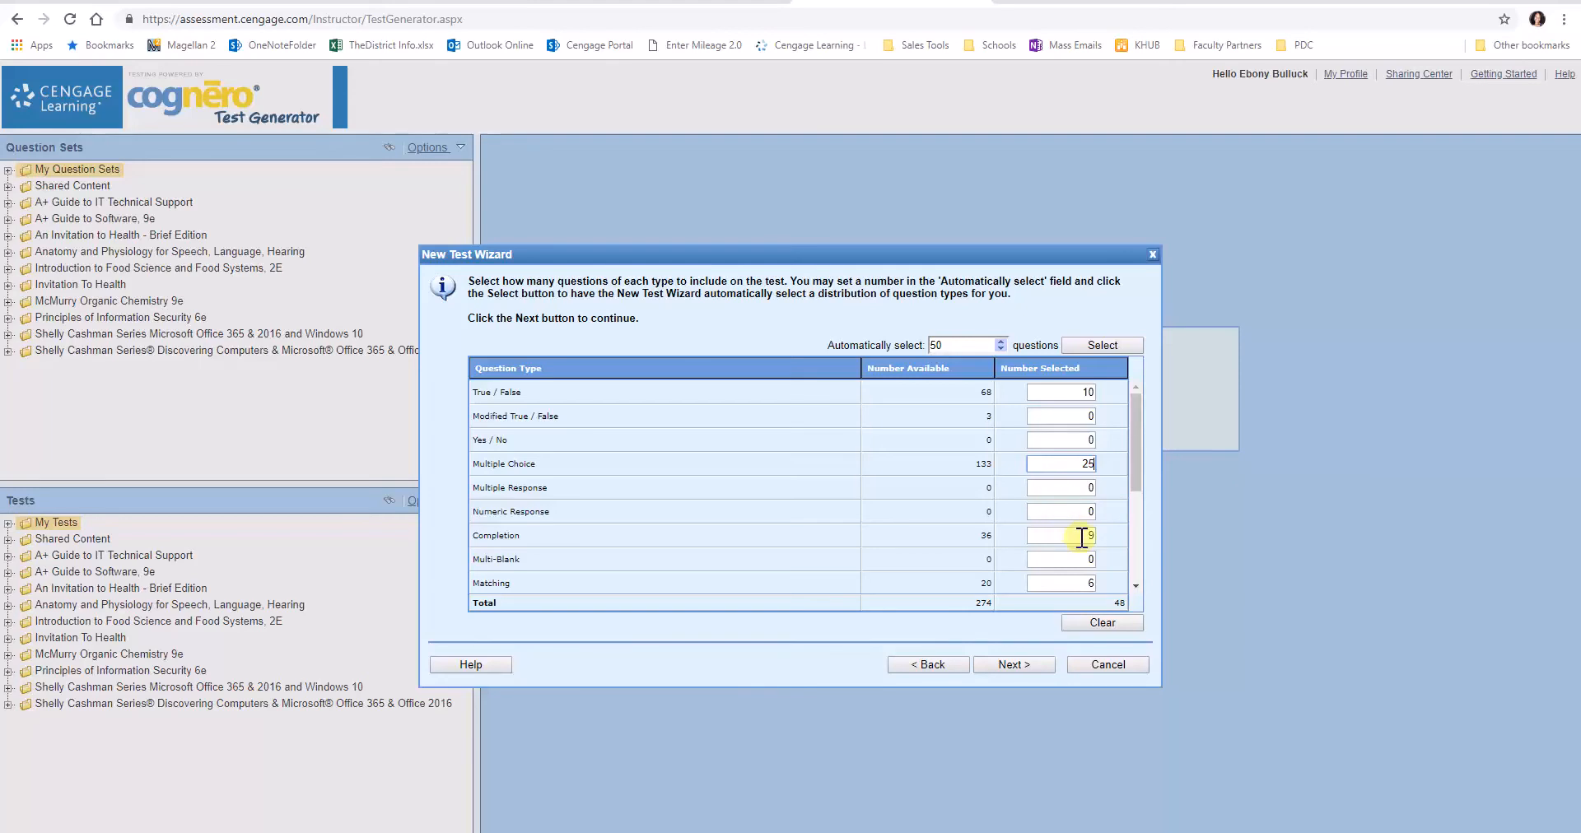
Set the completion questions to 0 and the matching questions to 4, and continue to the test summary
drag(1076, 535, 1258, 535)
text(5)
click(1088, 583)
click(1085, 533)
key(BackSpace)
click(1088, 580)
key(BackSpace)
text(4)
key(Return)
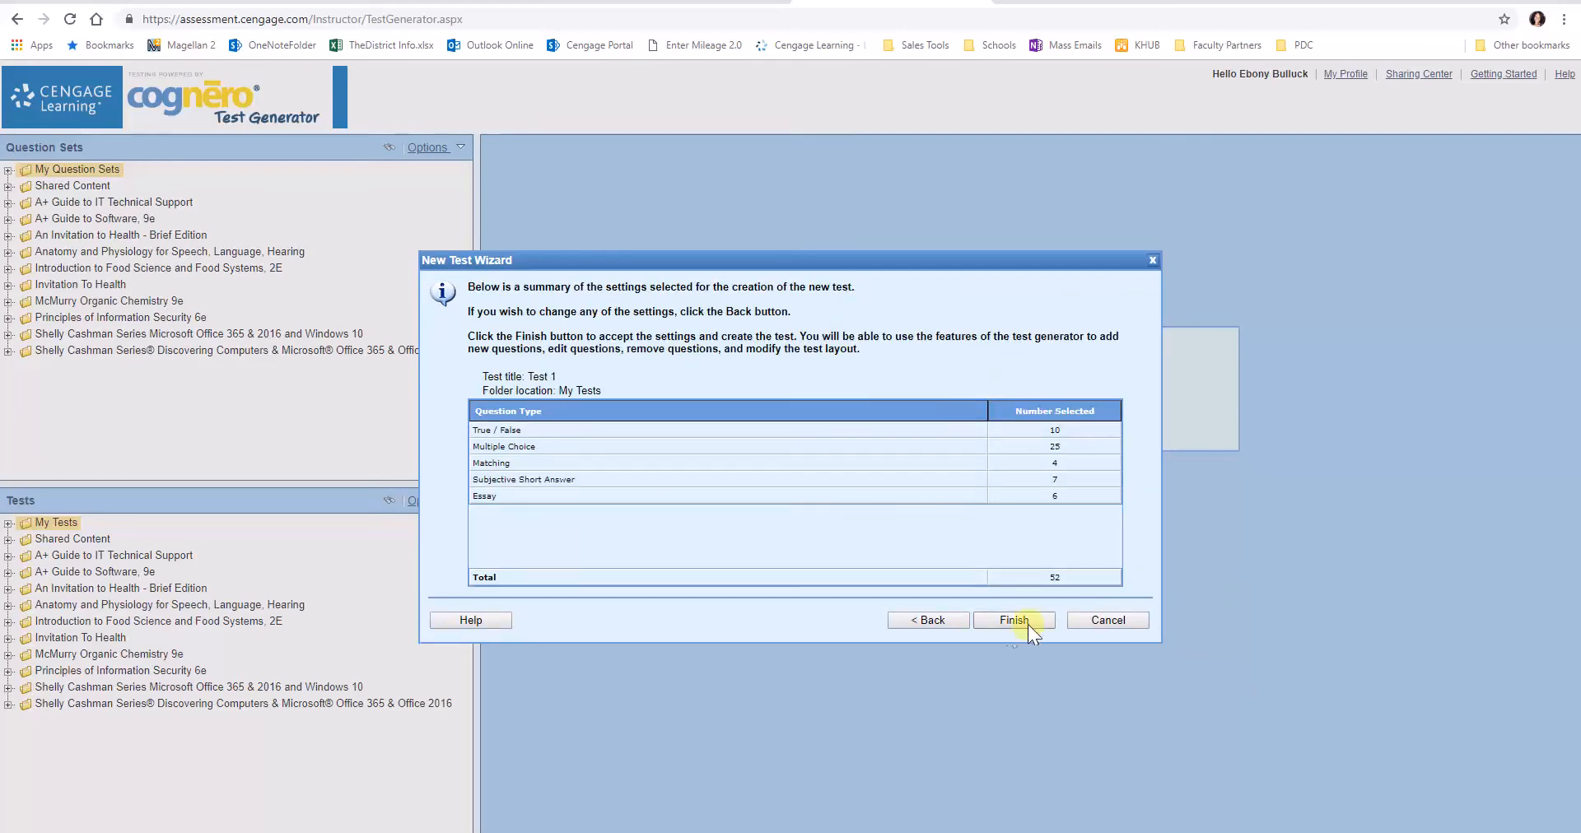
Go back to the question counts, set matching to 5 and multiple choice to 20, and return to the summary
click(946, 622)
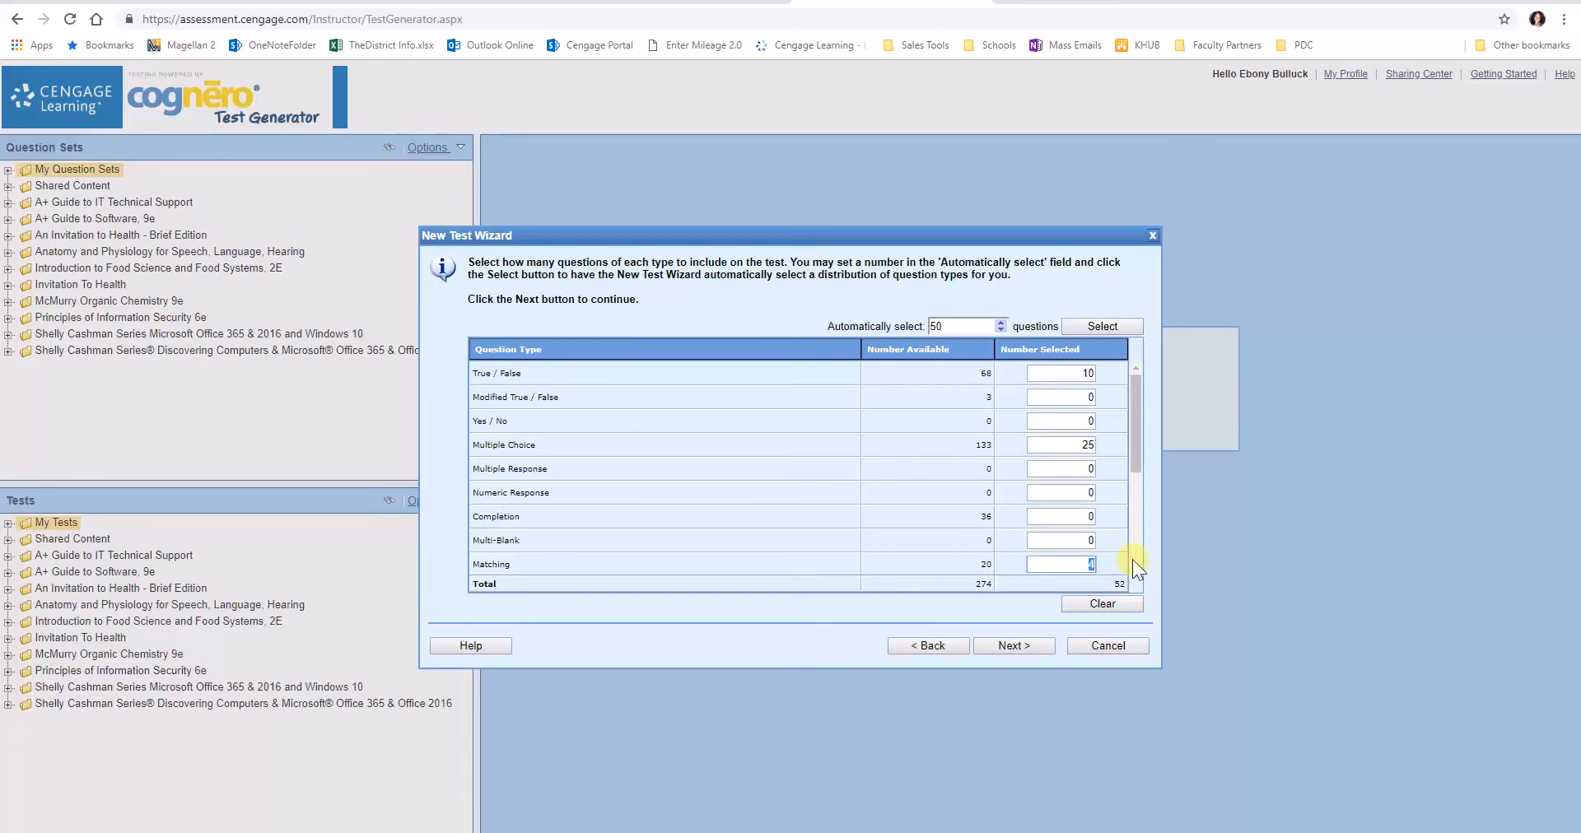
text(5)
click(1110, 448)
text(20)
key(Return)
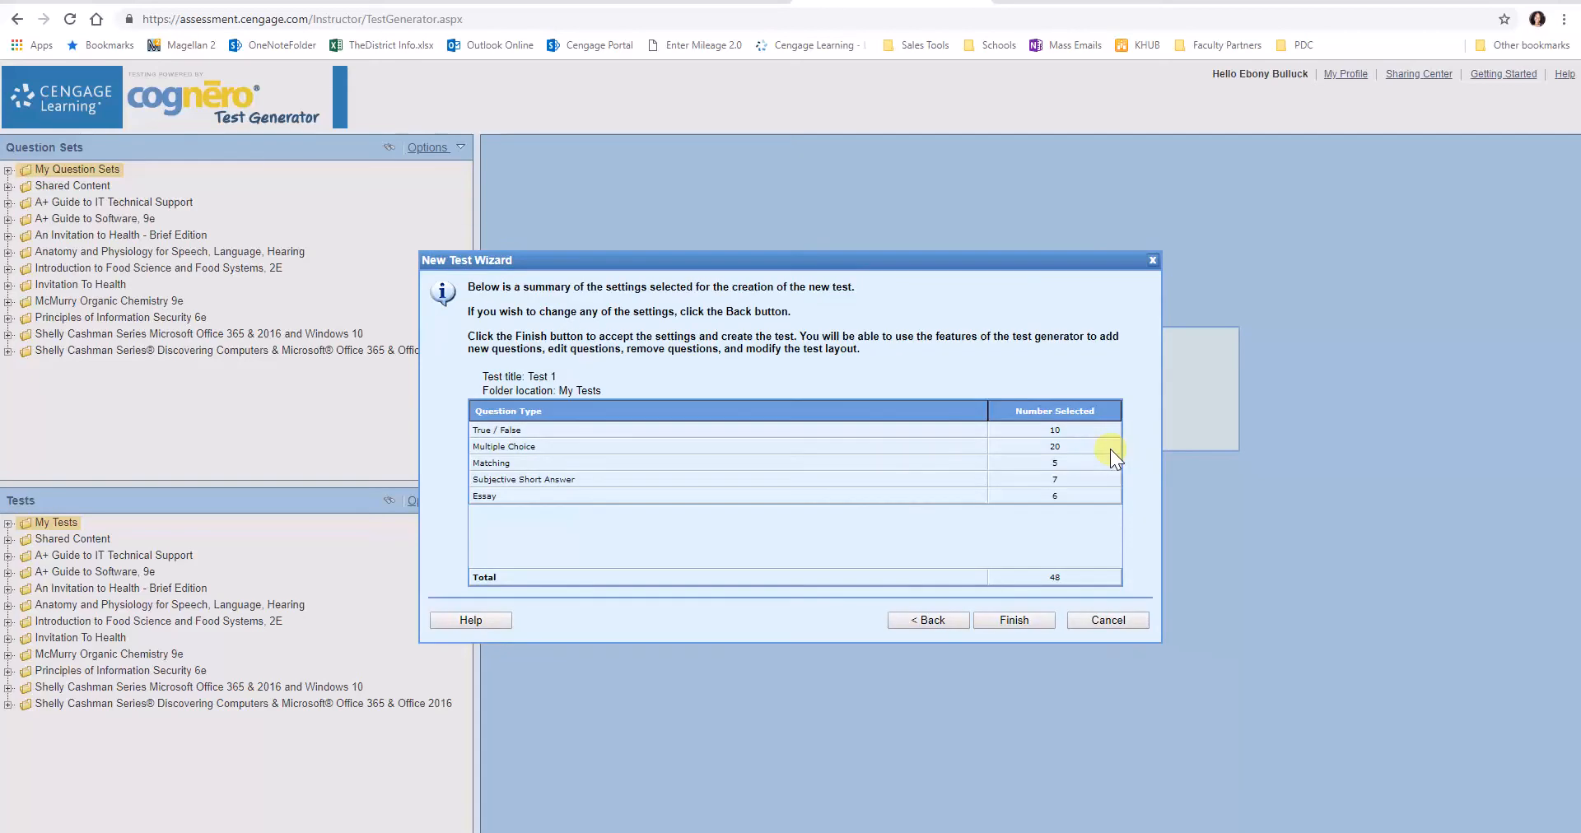
Reopen the question counts and set subjective short answer to 0 and essay to 1
click(932, 620)
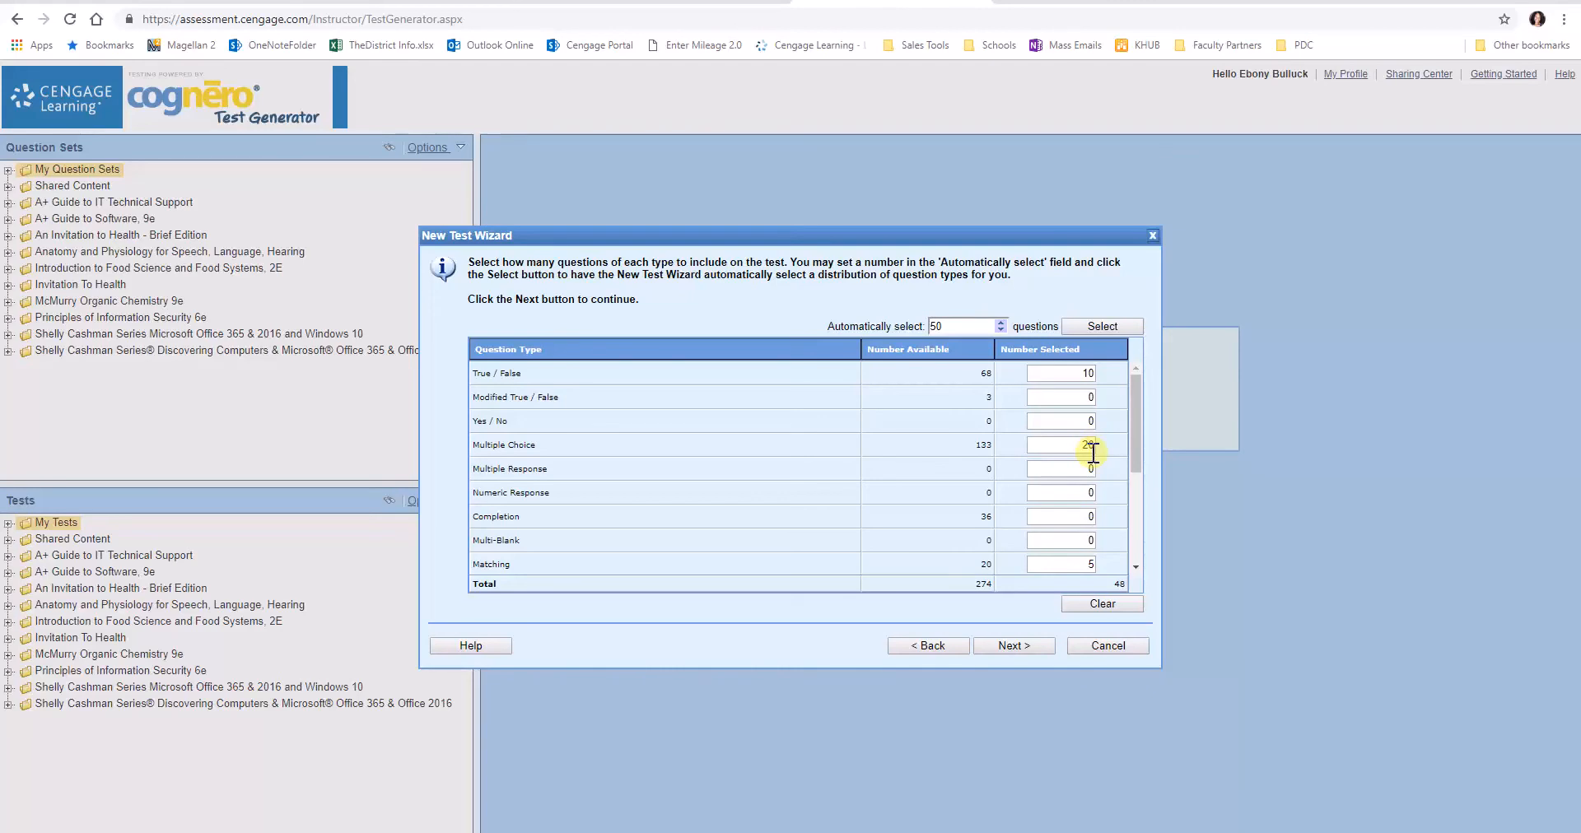
click(1093, 565)
drag(1137, 442, 1139, 519)
click(1080, 438)
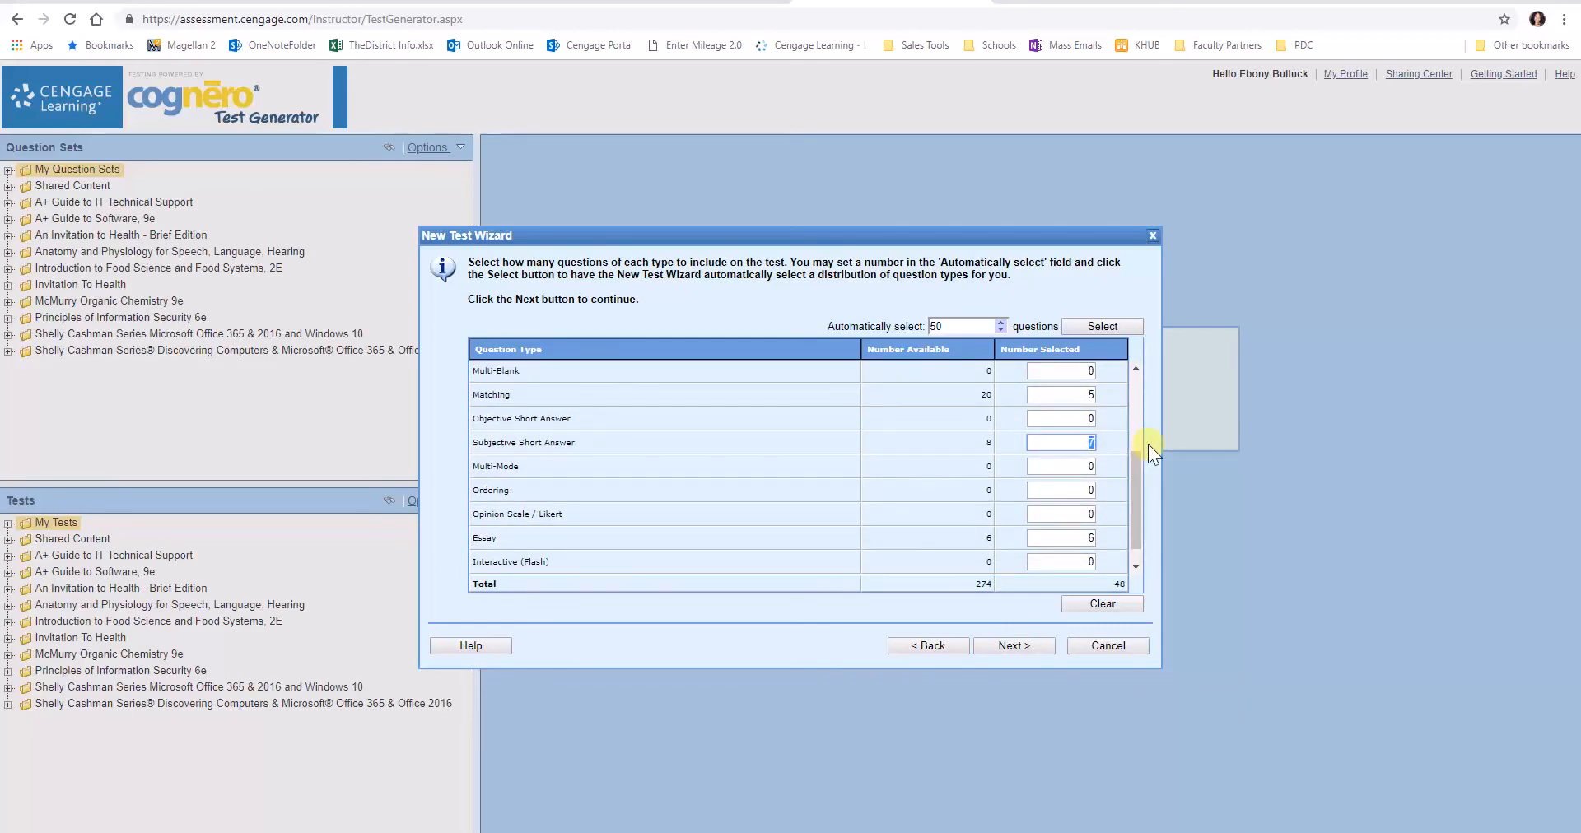
text(0)
click(1083, 536)
text(1)
Set the number of completion questions to 0 and the number of matching questions to 14
scroll(1059, 428, up, 3)
click(1089, 511)
key(BackSpace)
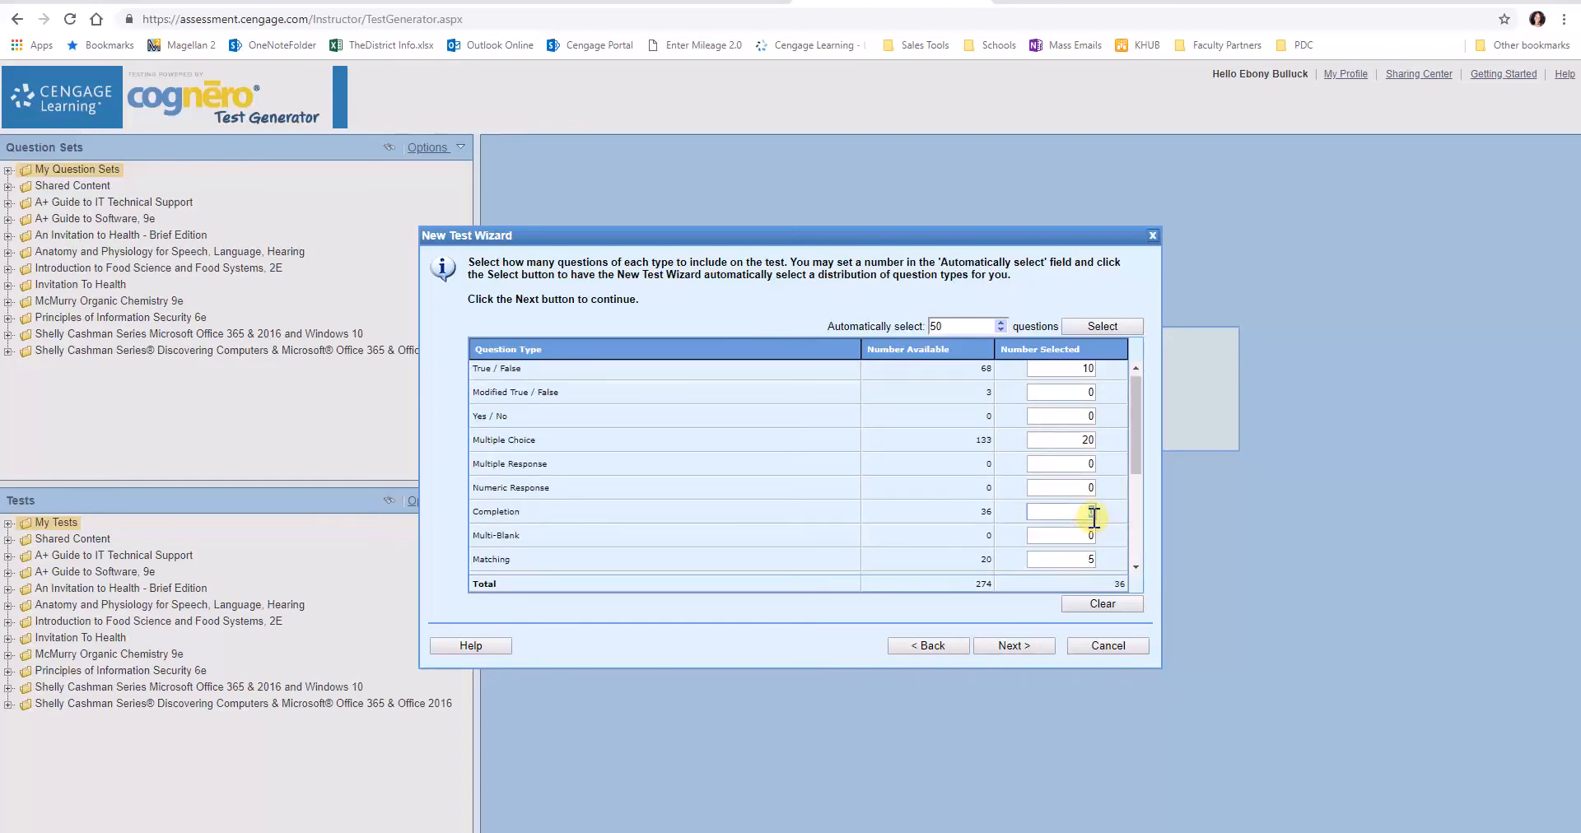
click(1091, 559)
text(14)
Set the number of multiple choice questions to 25
click(1089, 439)
scroll(1091, 454, down, 1)
scroll(1089, 456, down, 1)
scroll(1090, 525, up, 3)
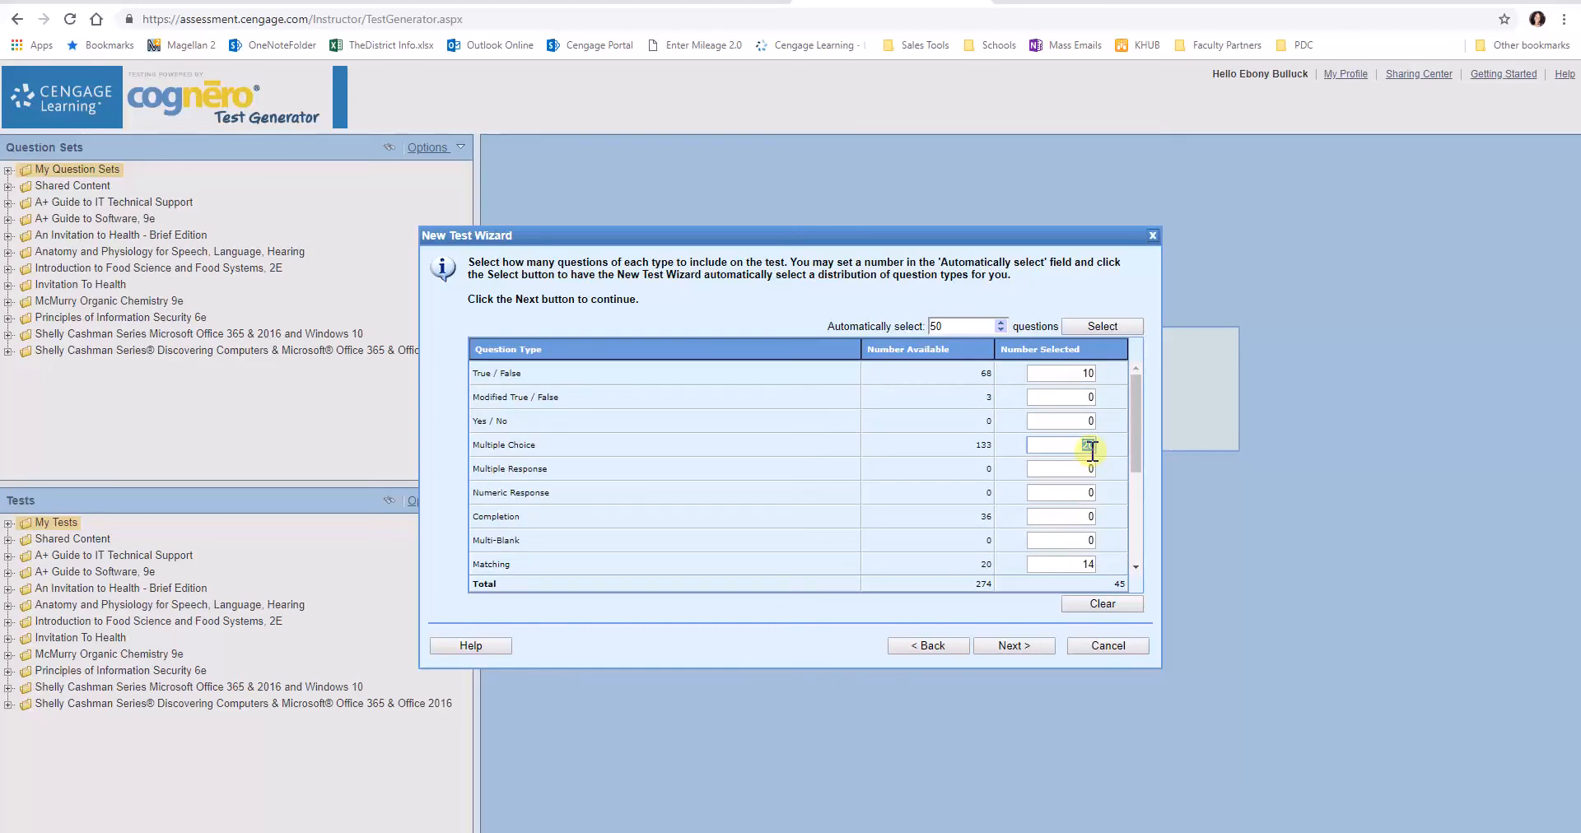
click(1091, 449)
click(1078, 480)
scroll(1064, 525, down, 2)
scroll(1064, 525, down, 1)
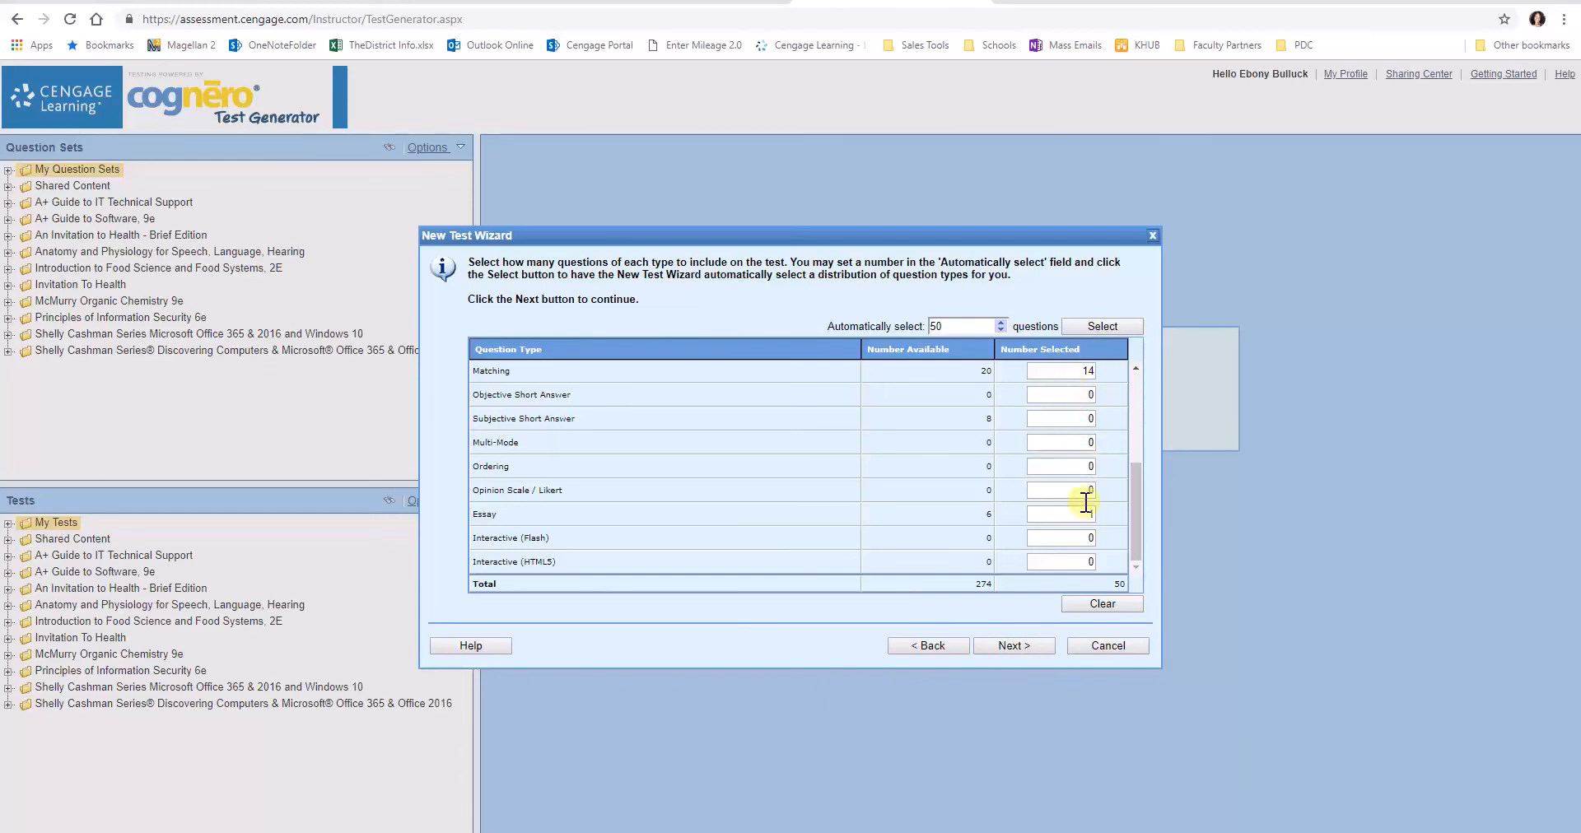
Continue to the settings summary and finish the wizard to create Test 1
click(1020, 647)
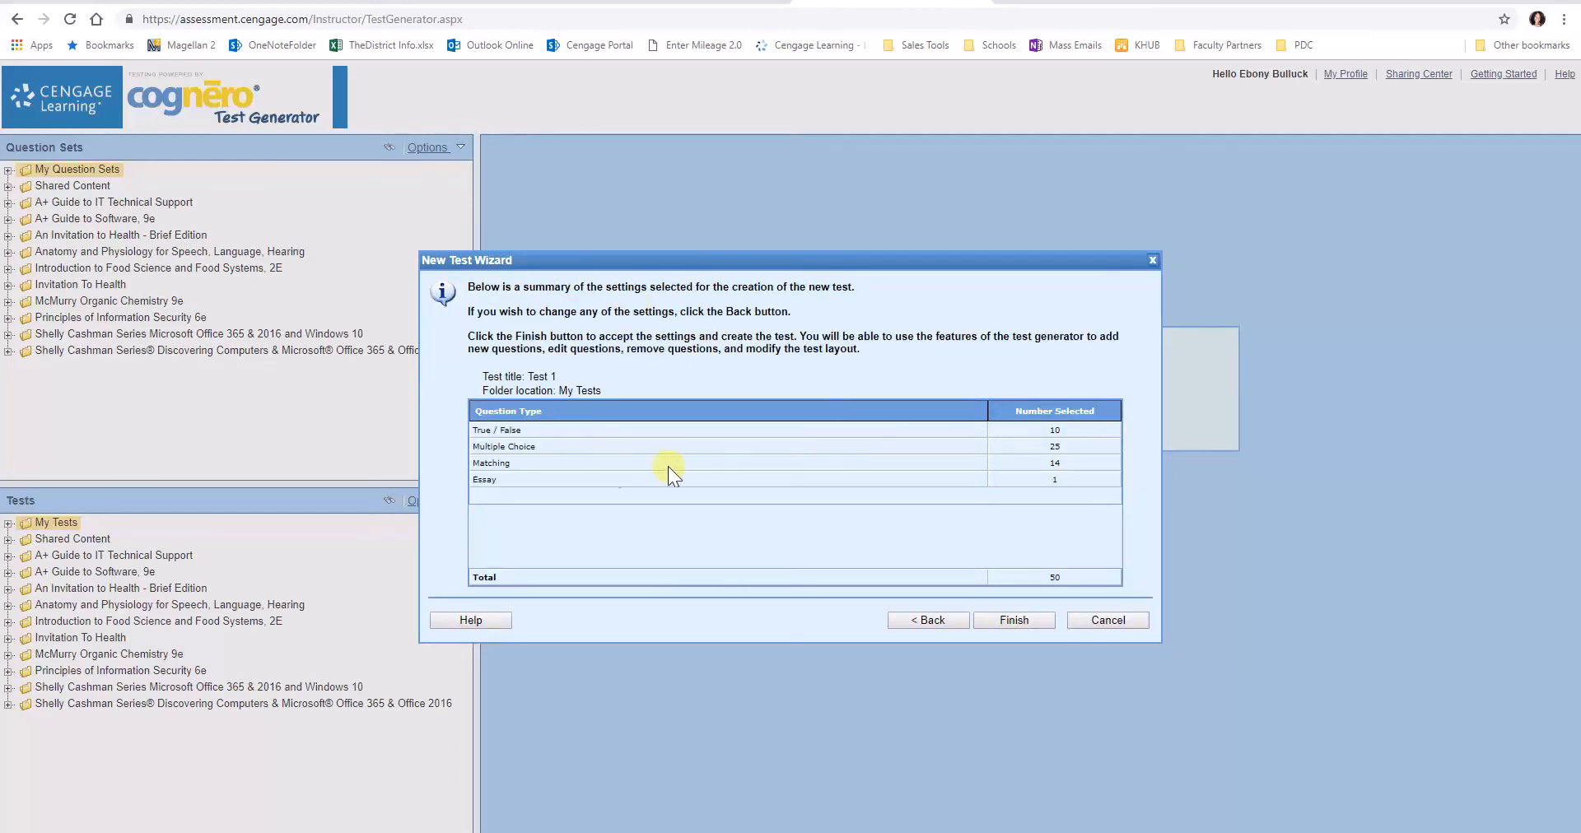
click(1014, 621)
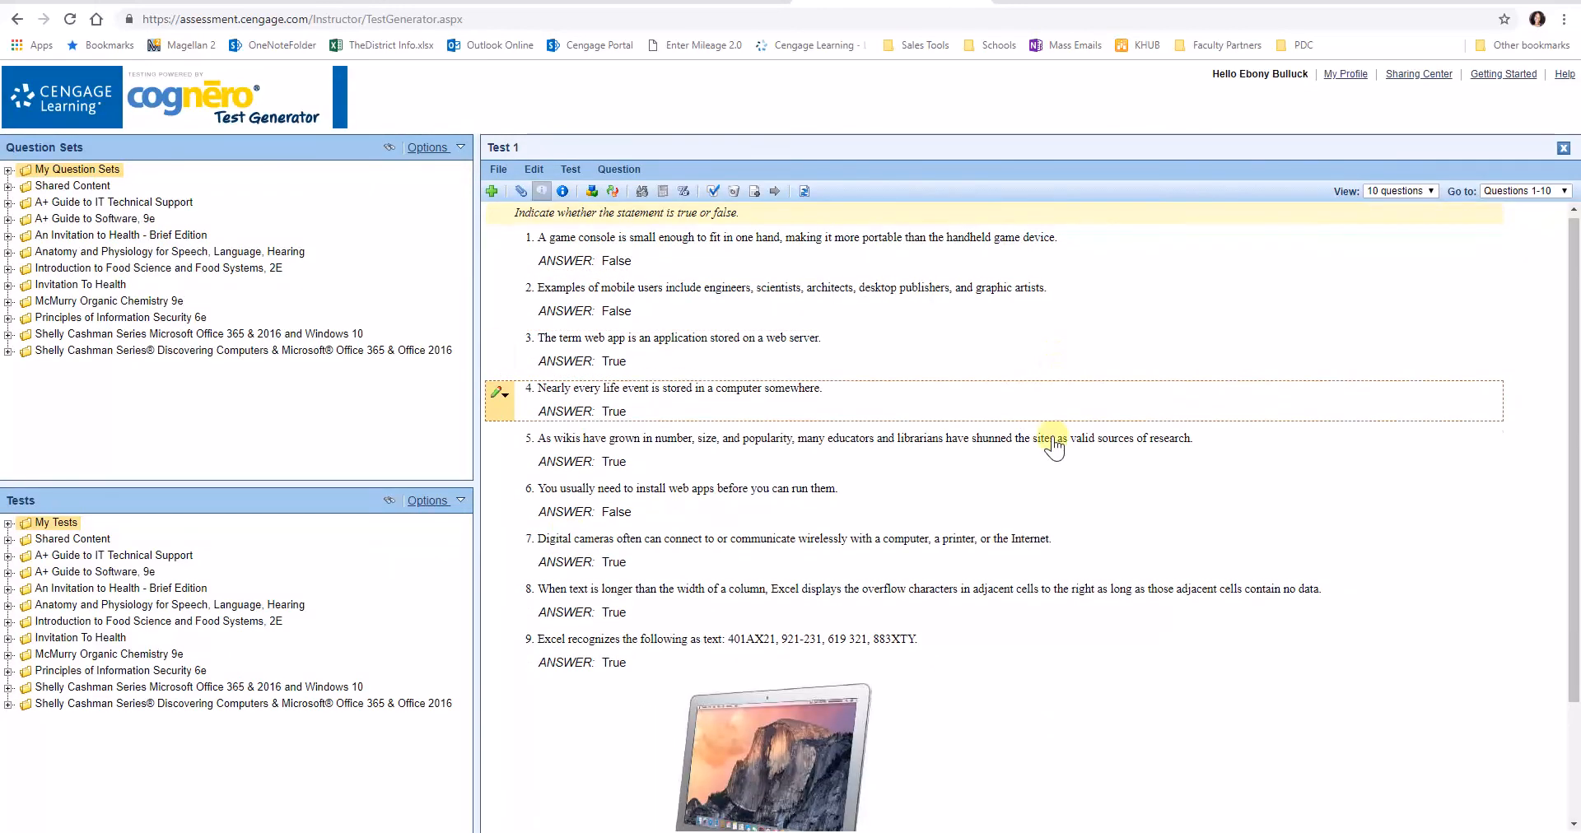
scroll(965, 411, down, 2)
scroll(969, 418, up, 2)
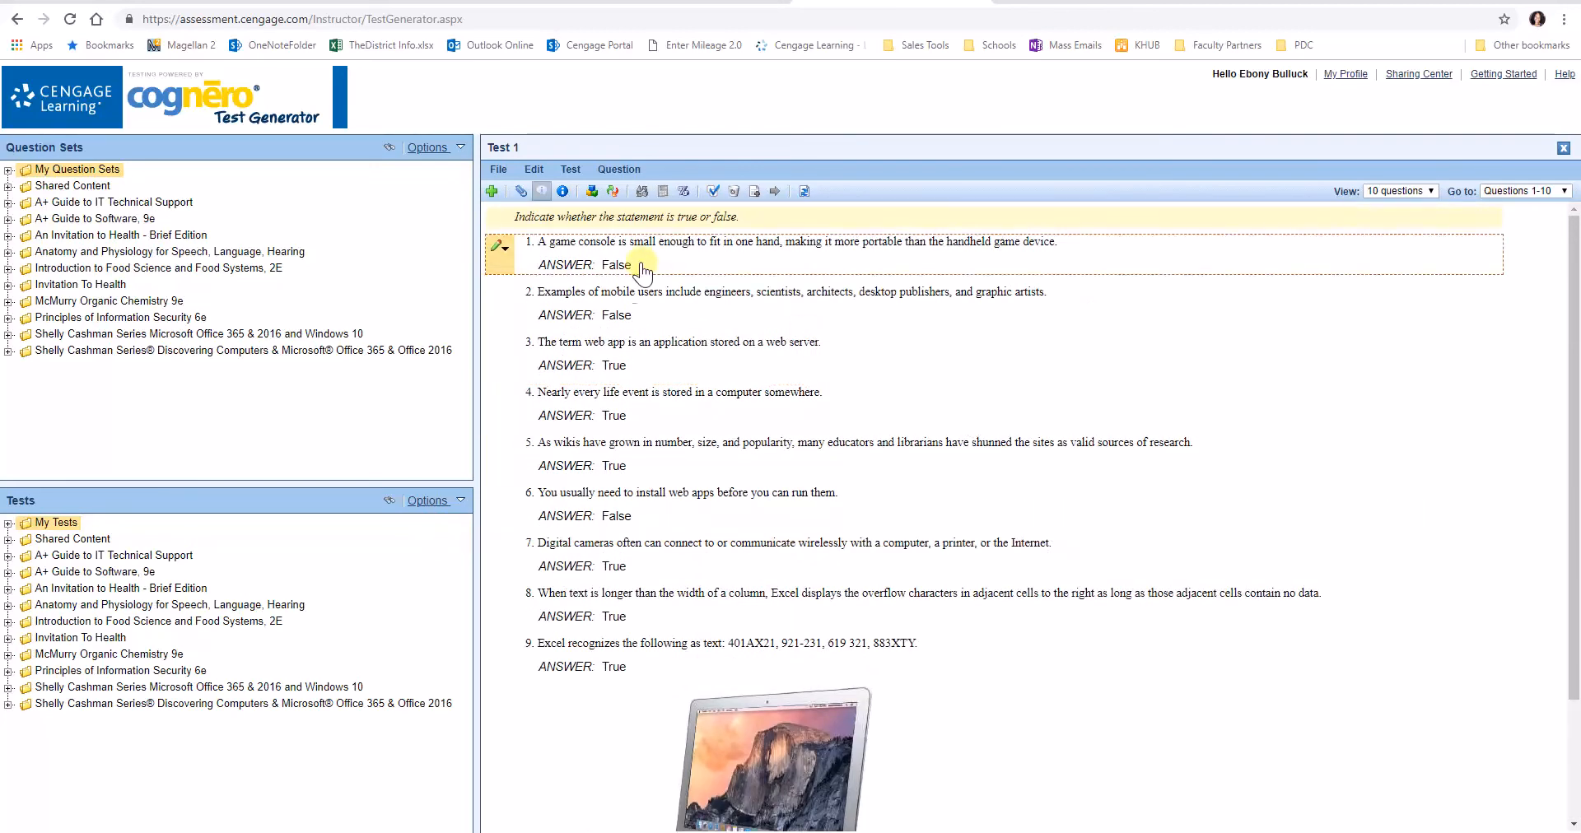
Delete question 2, about examples of mobile users, from the test and confirm the deletion
click(501, 296)
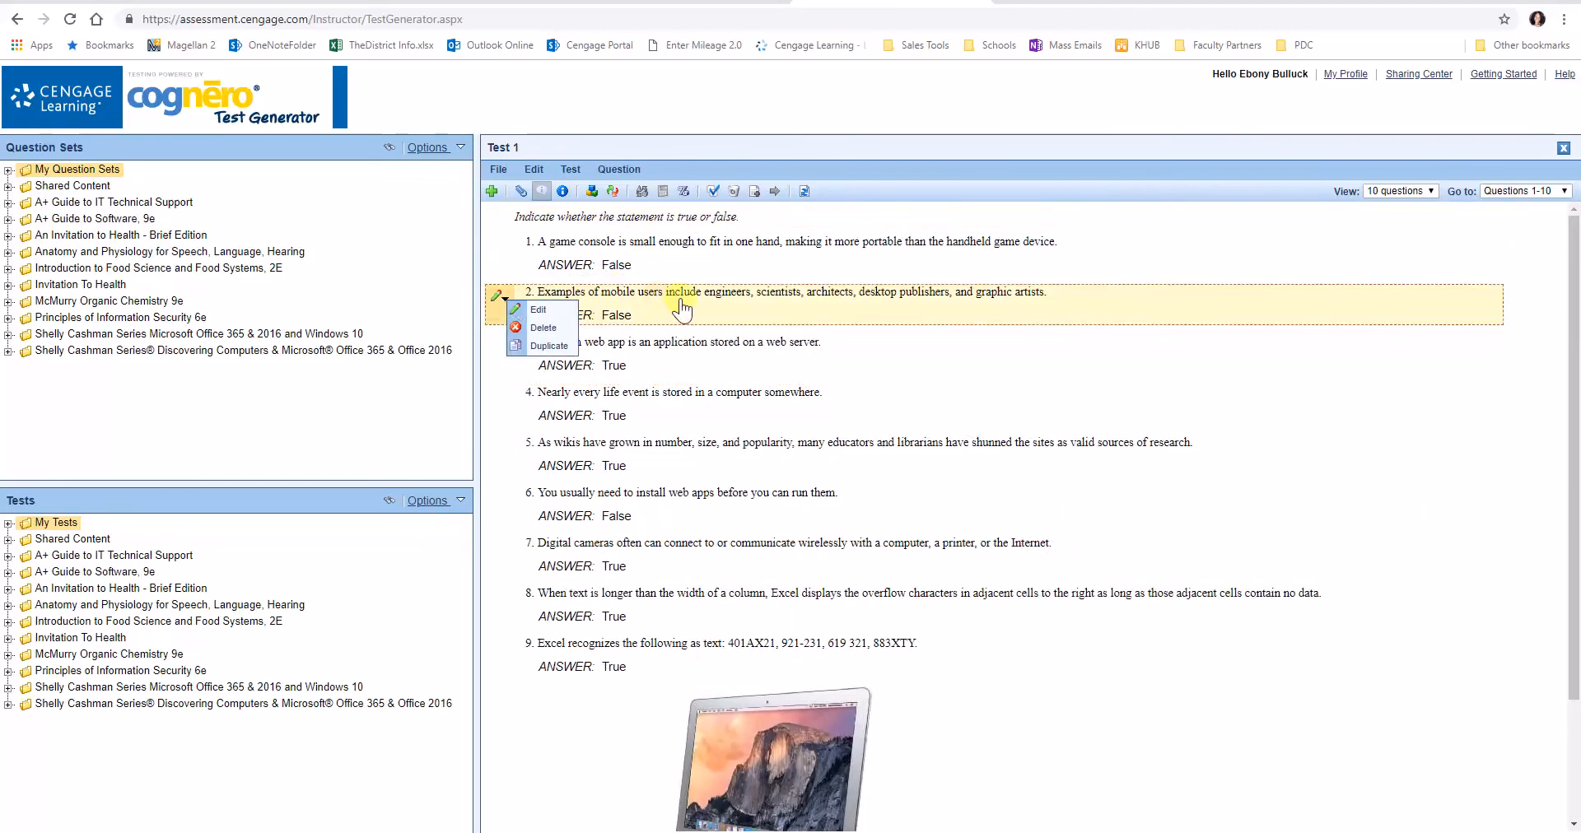
click(541, 328)
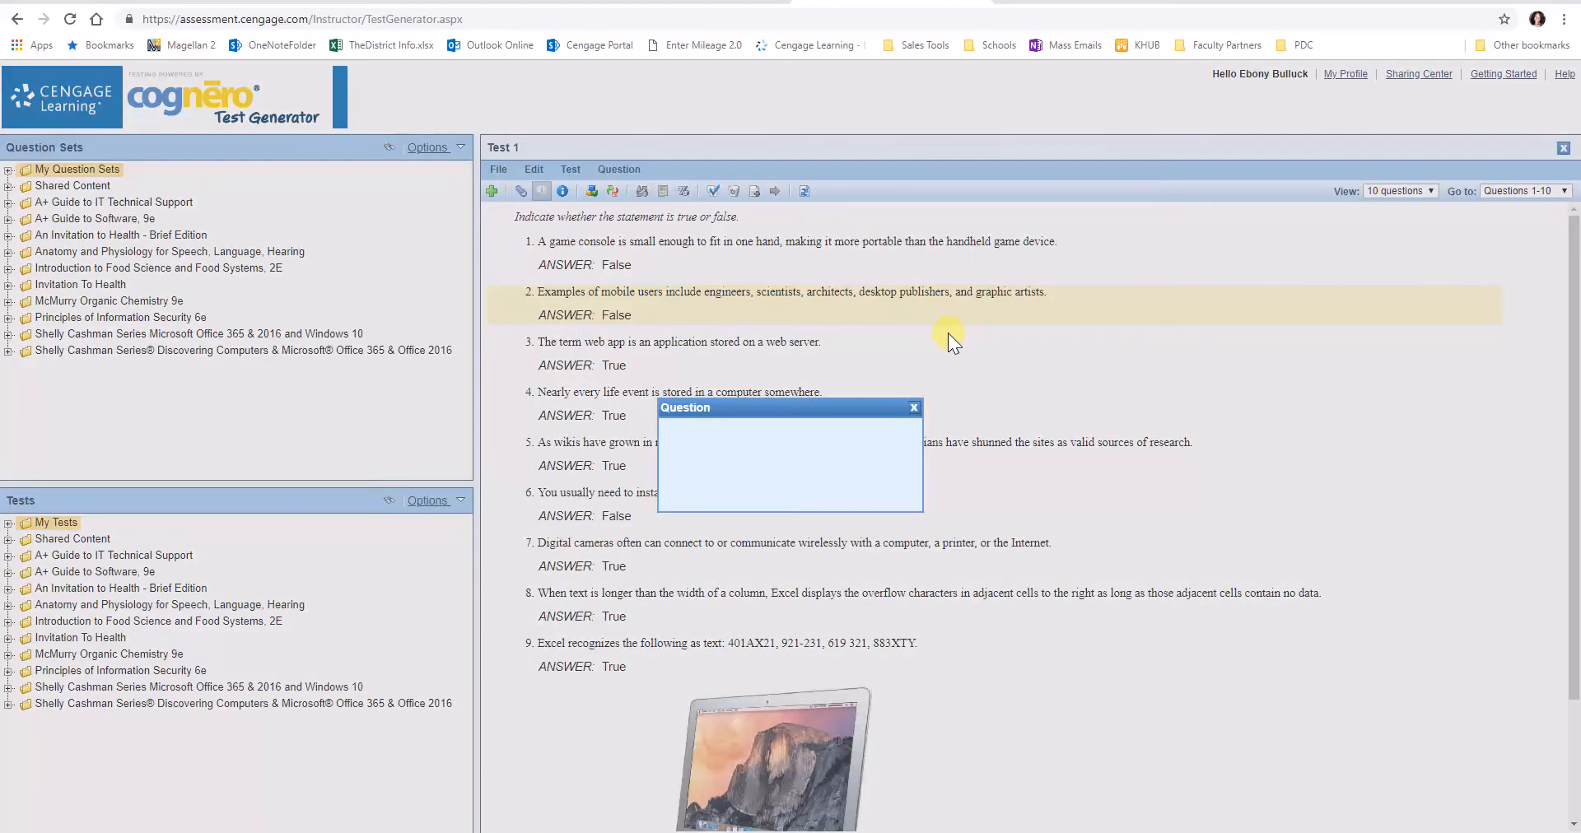
click(739, 485)
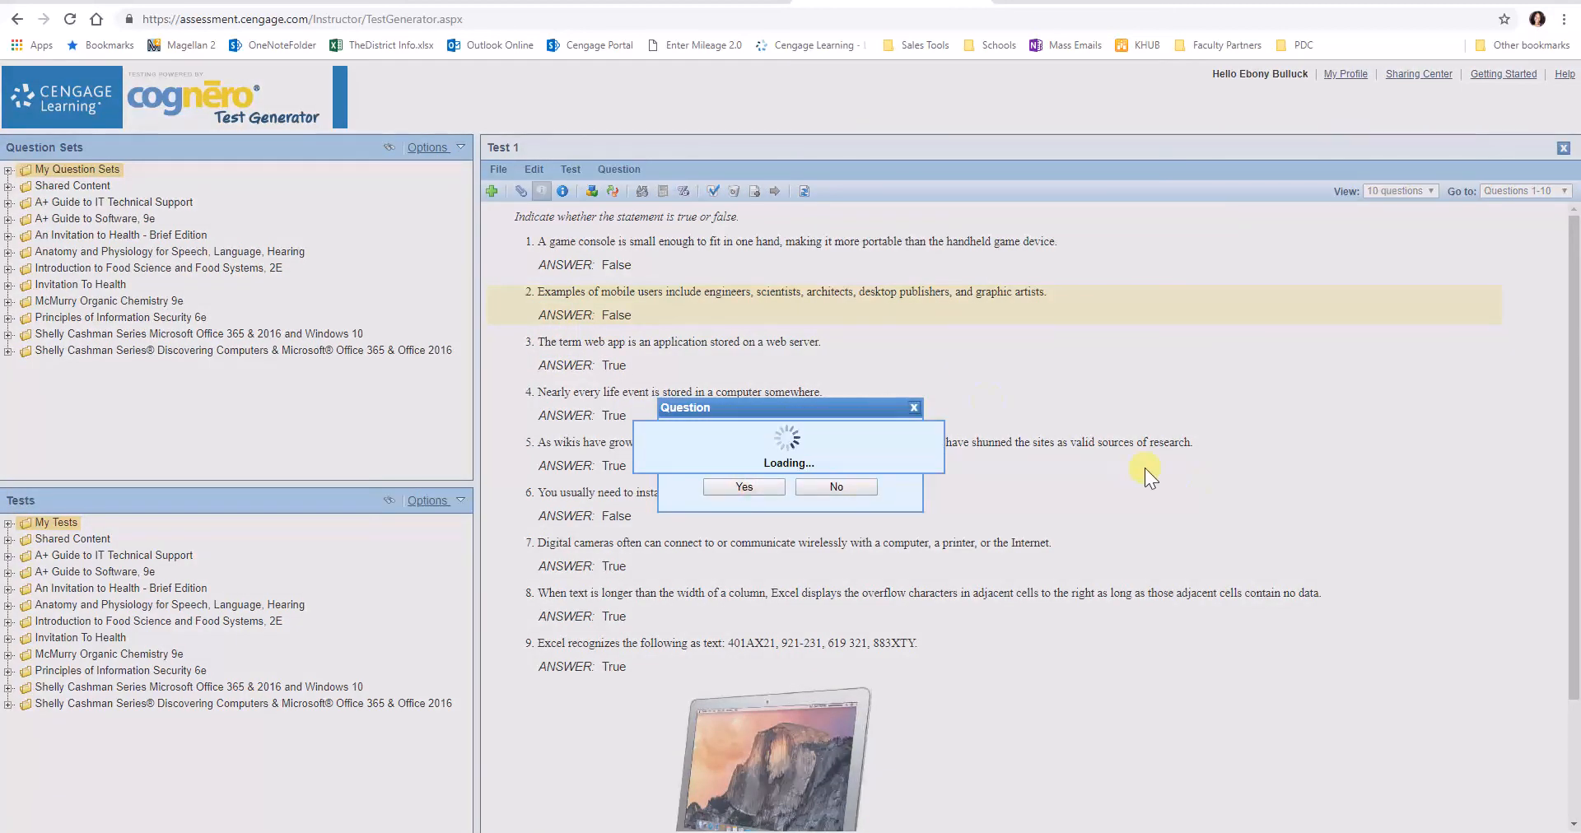
Go to questions 41-49 of the test, and set the view to show all questions
scroll(1449, 247, down, 3)
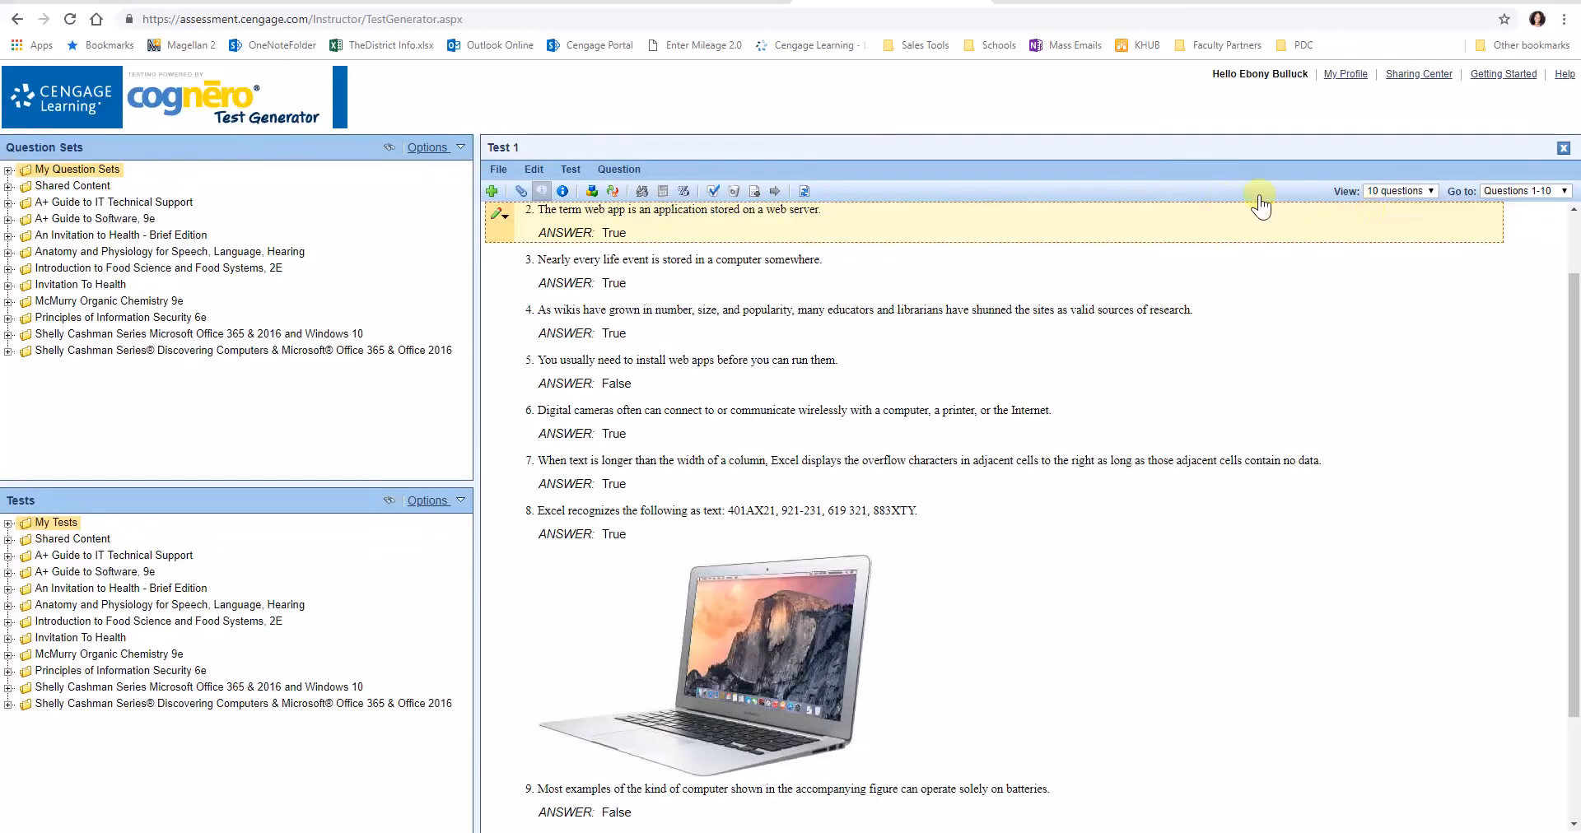
scroll(1422, 387, down, 1)
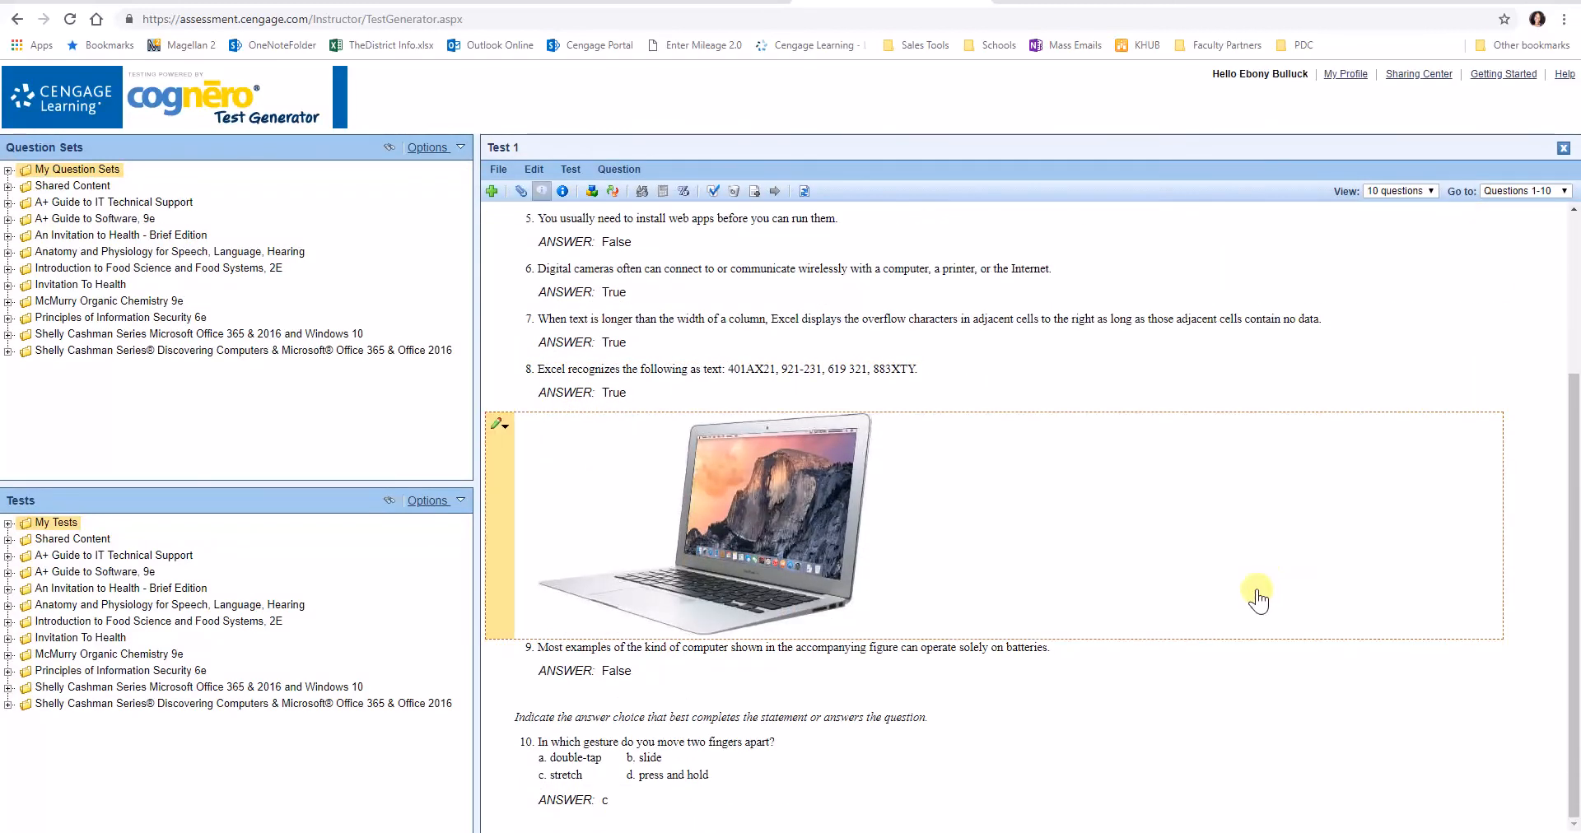
click(1553, 191)
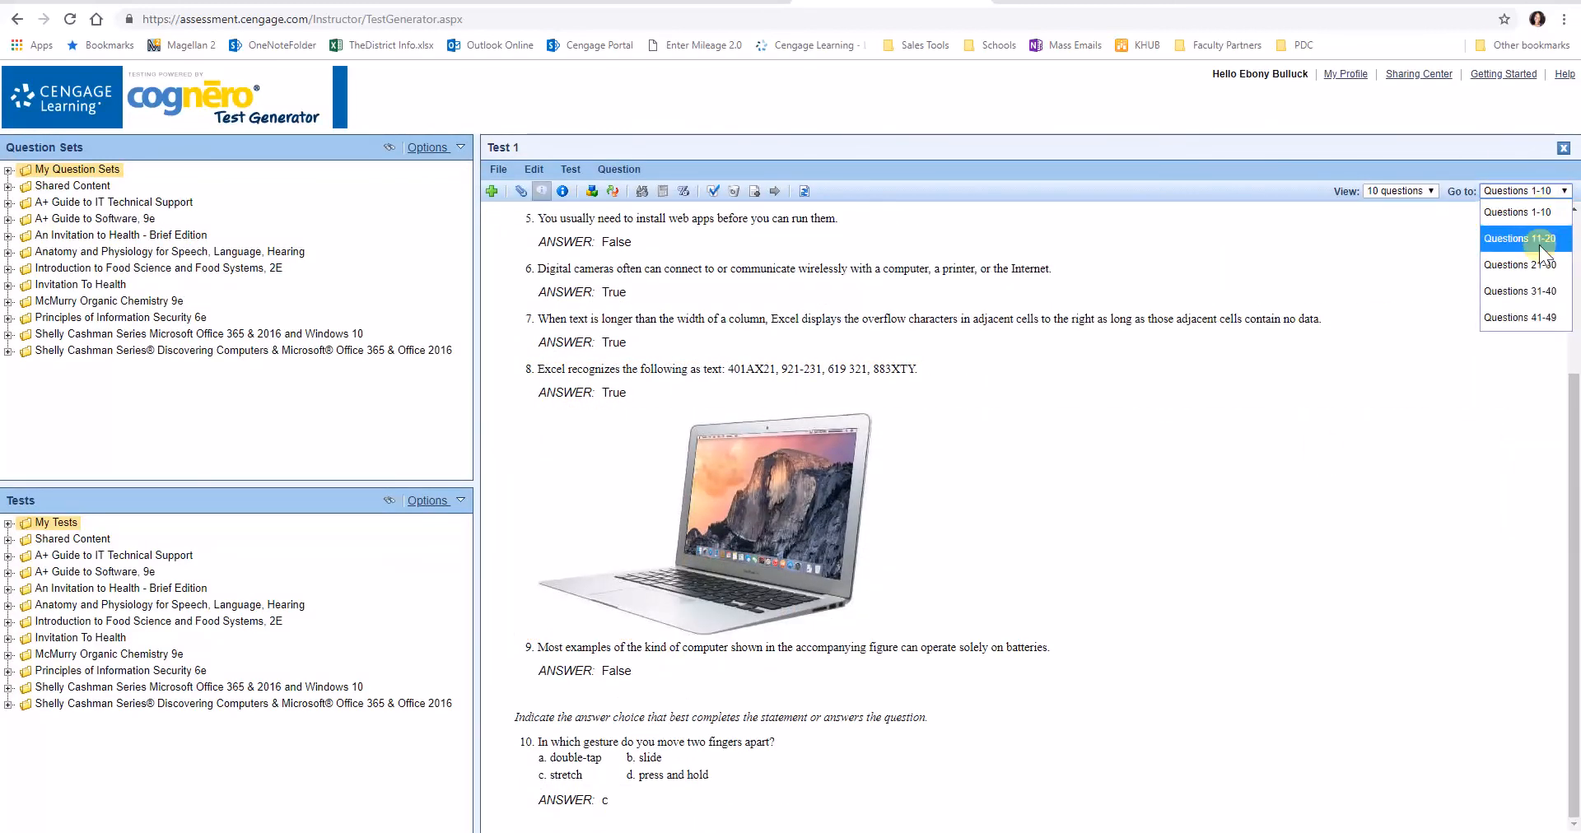
click(1519, 317)
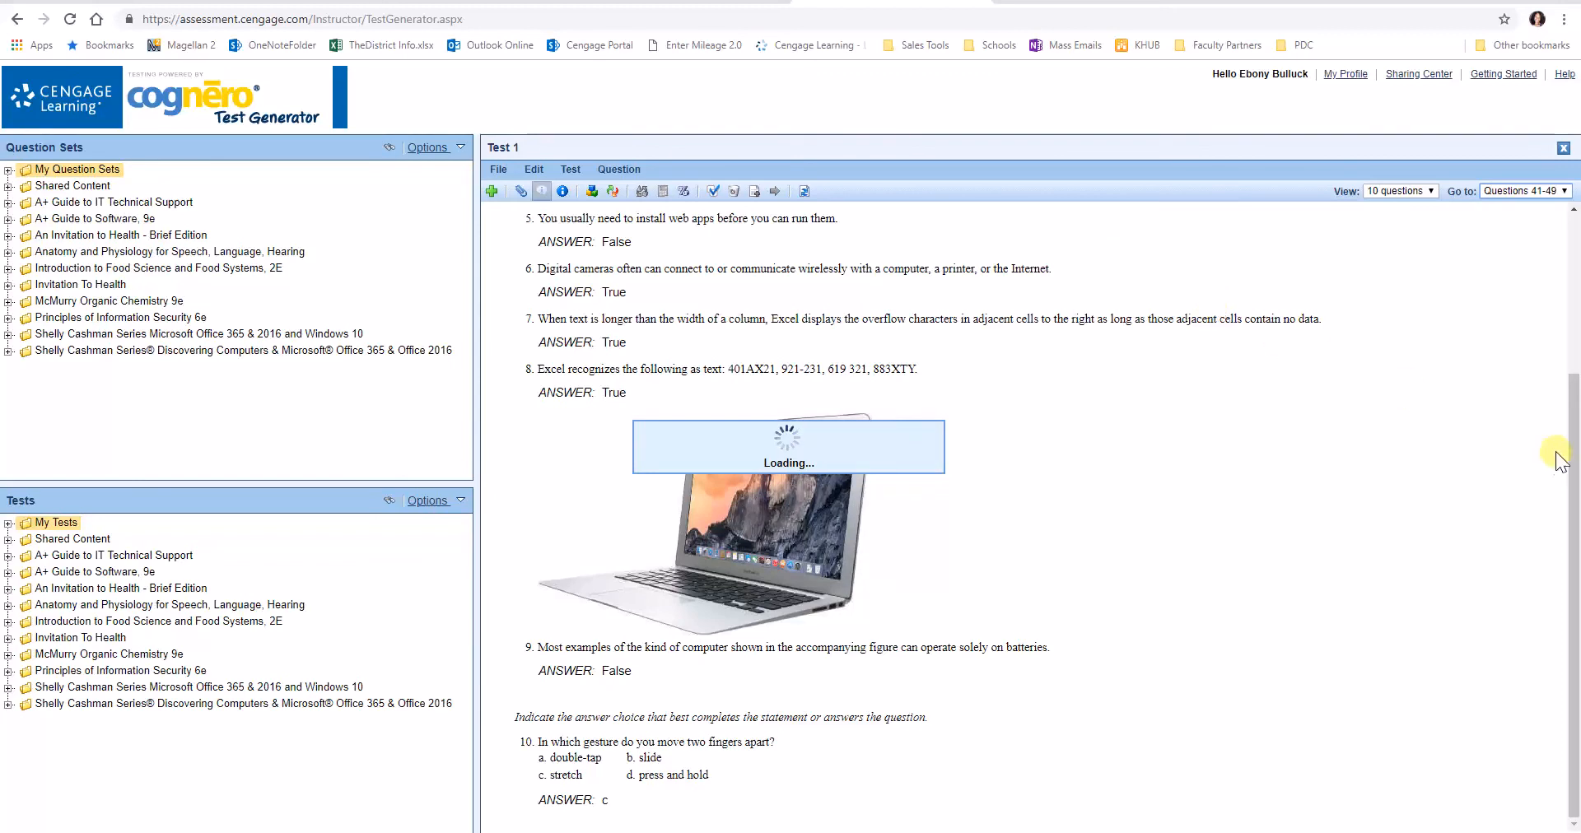
click(1416, 191)
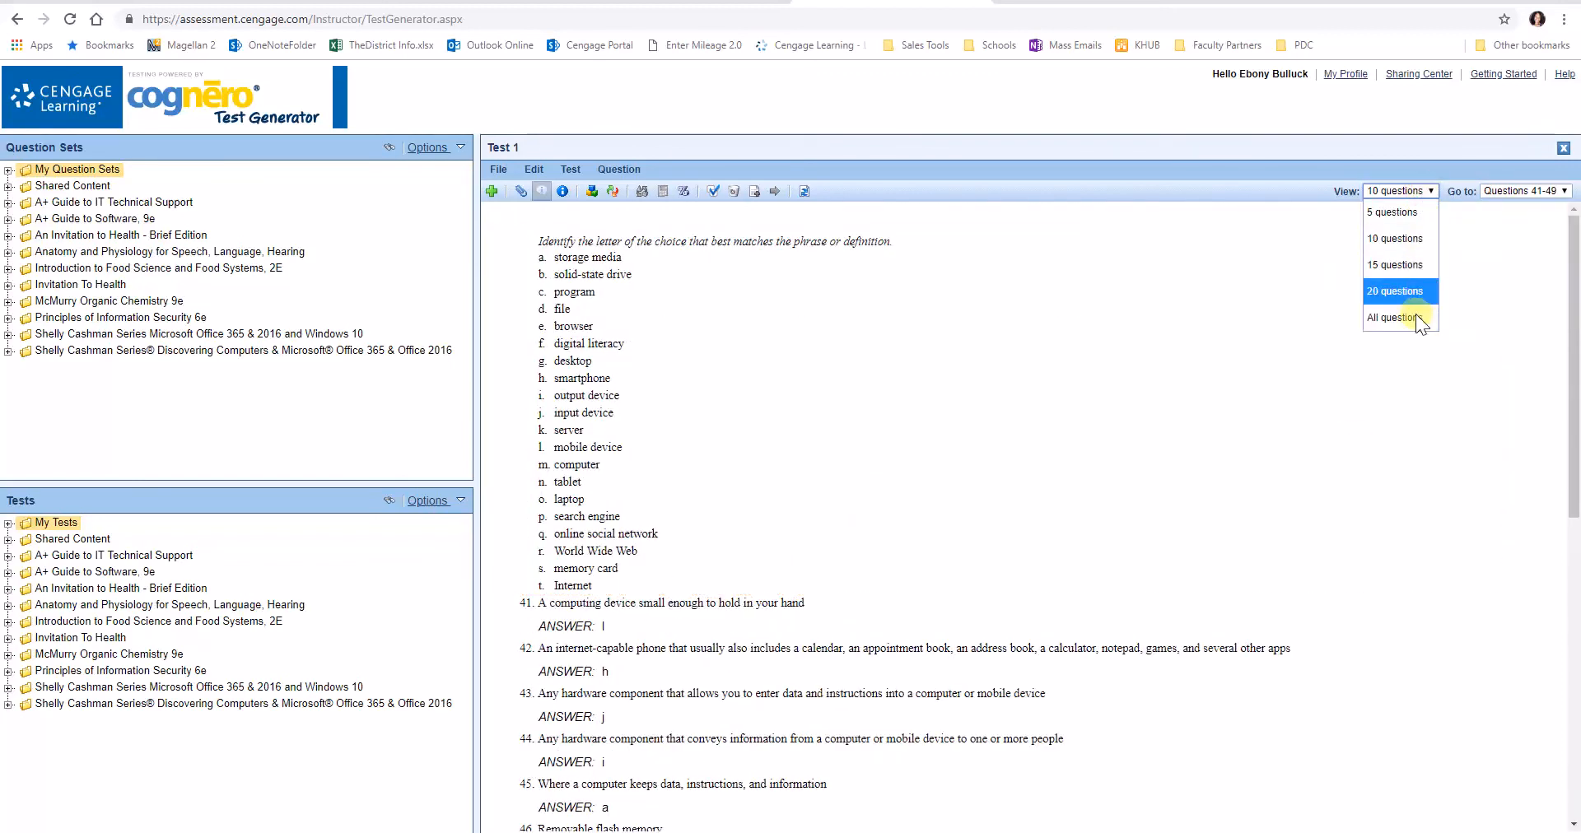
click(1415, 316)
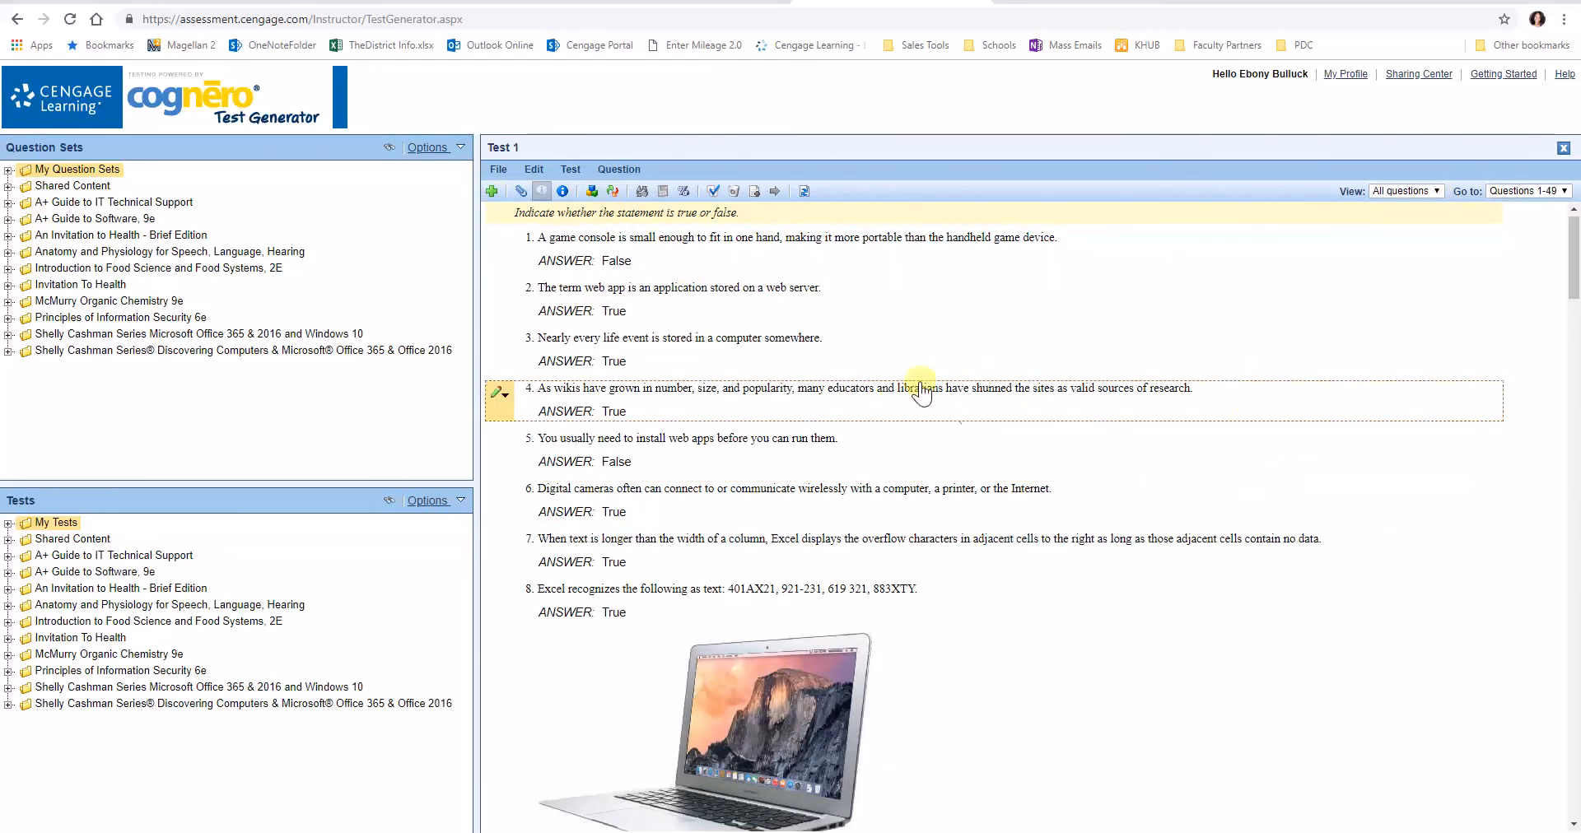
Print the test to PDF as a single version with the answer key and answer lines included
click(504, 163)
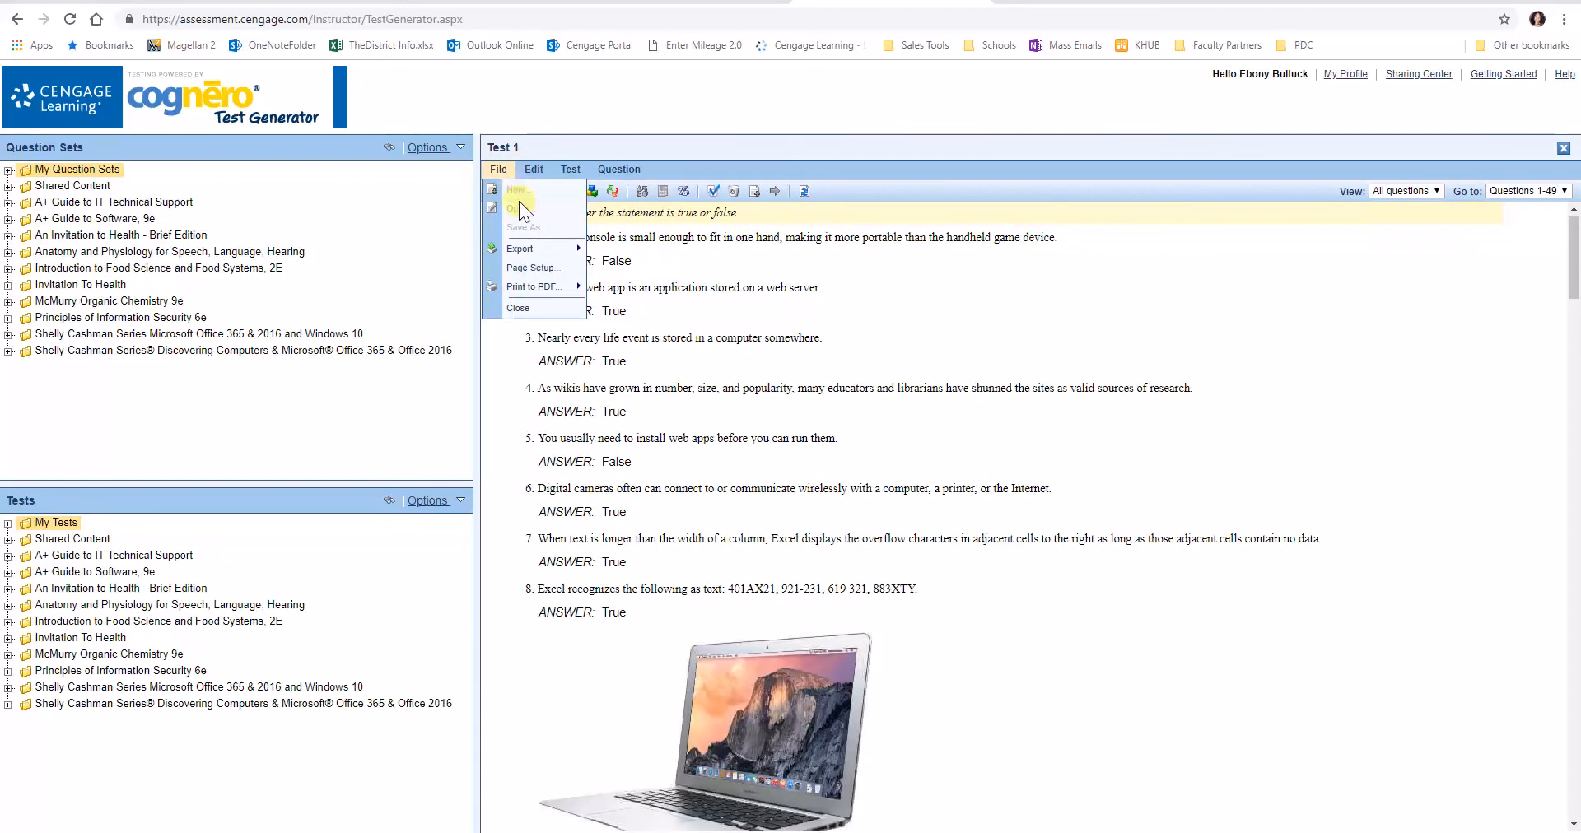
mouse_move(535, 250)
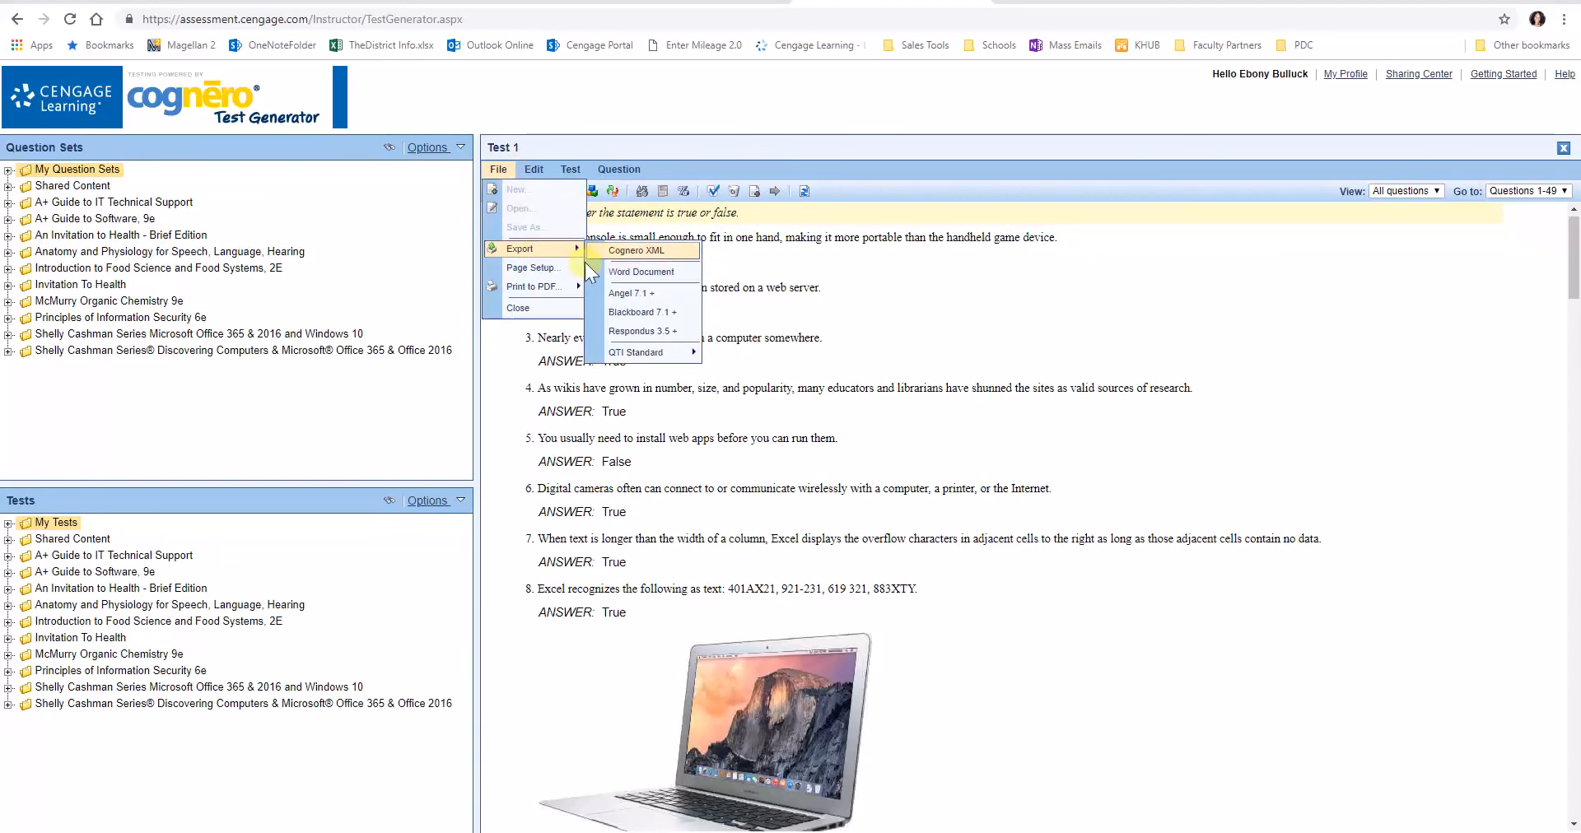
mouse_move(556, 285)
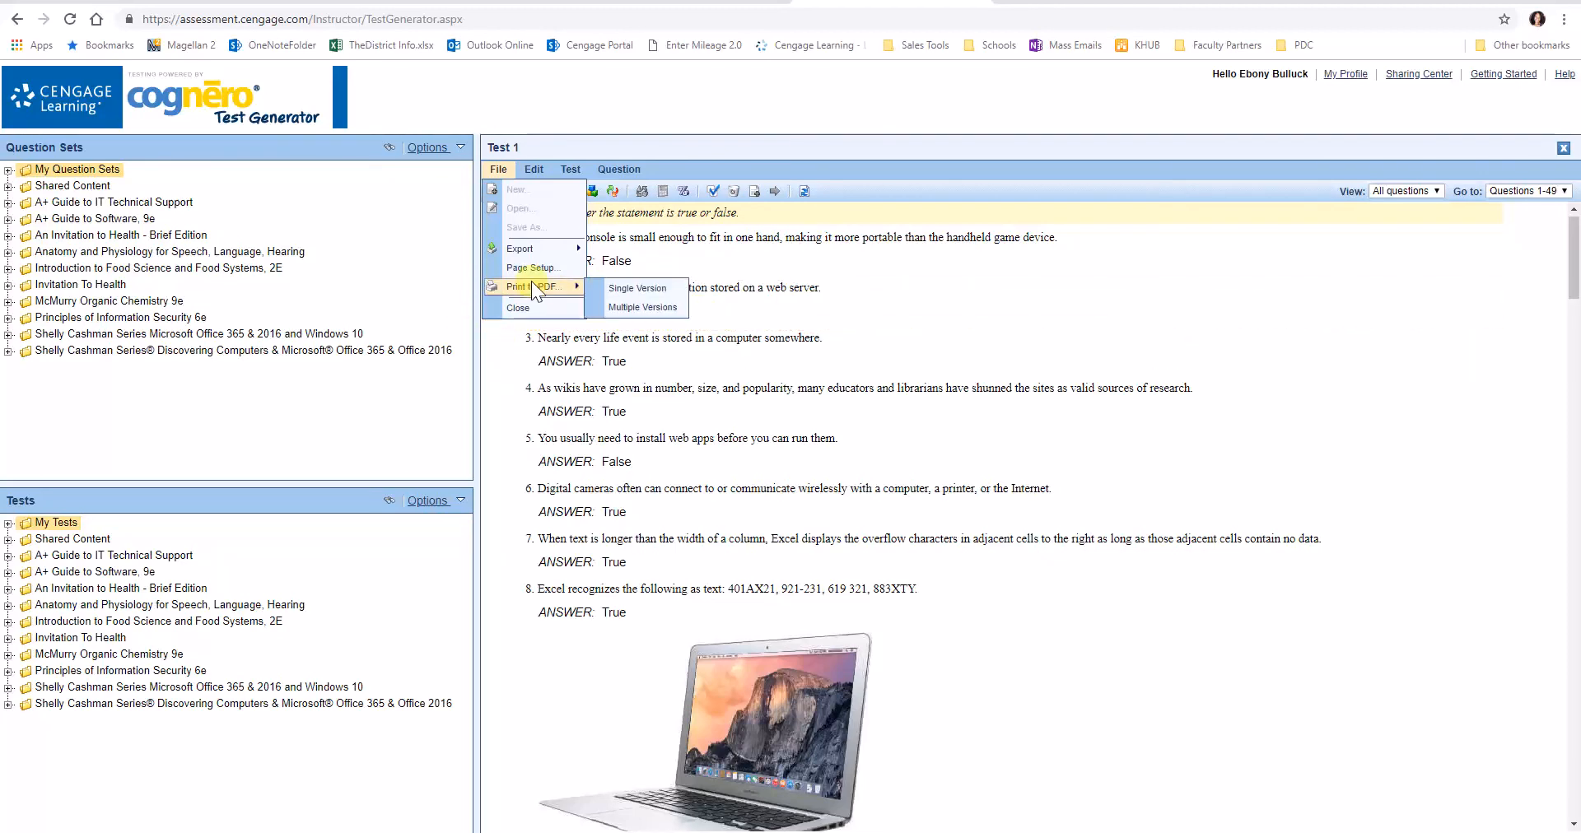
click(647, 290)
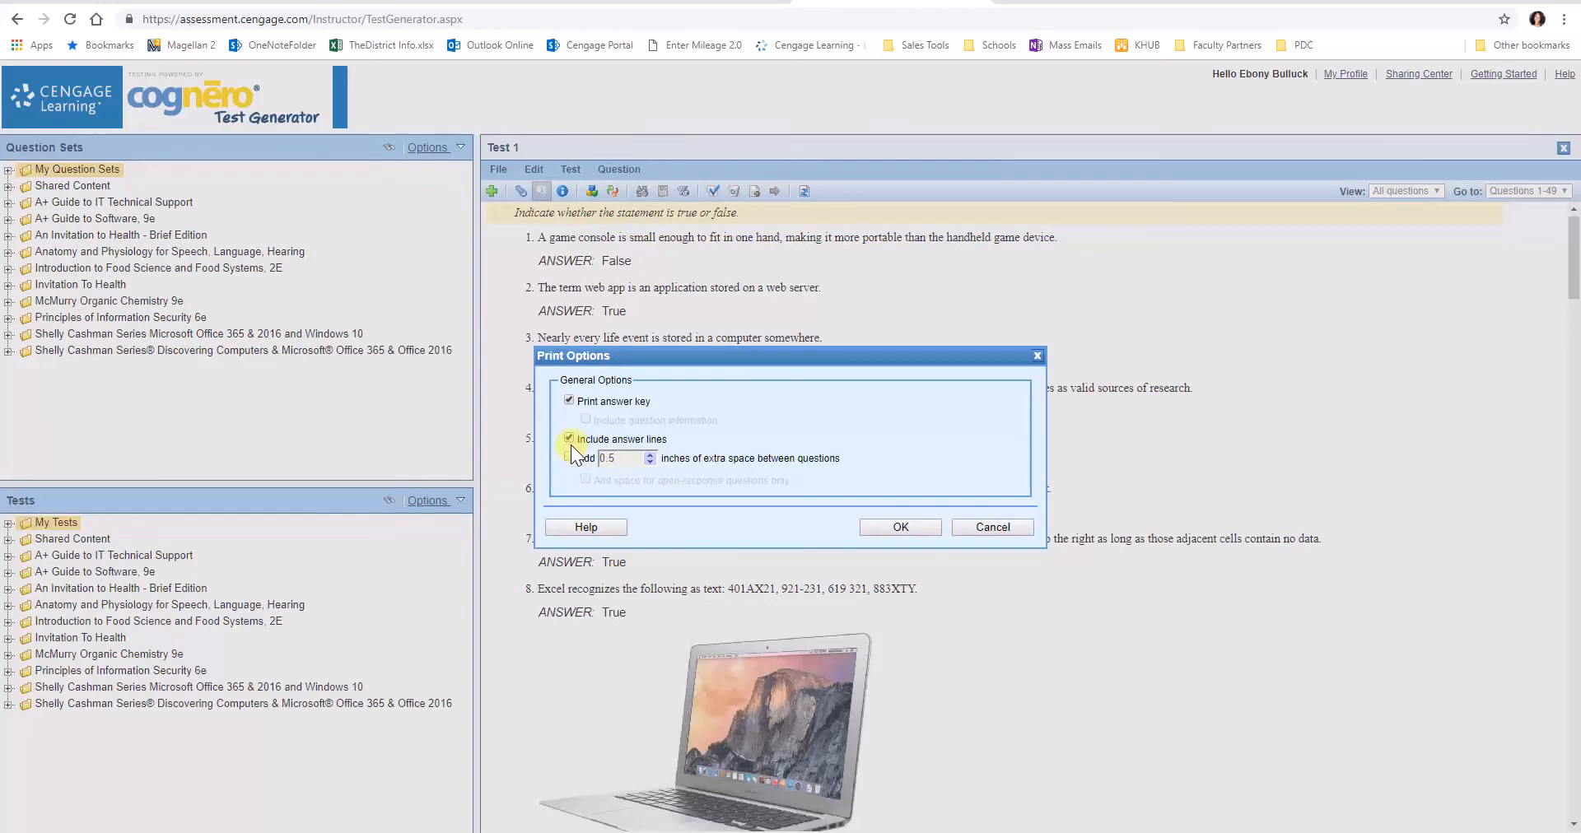
click(877, 530)
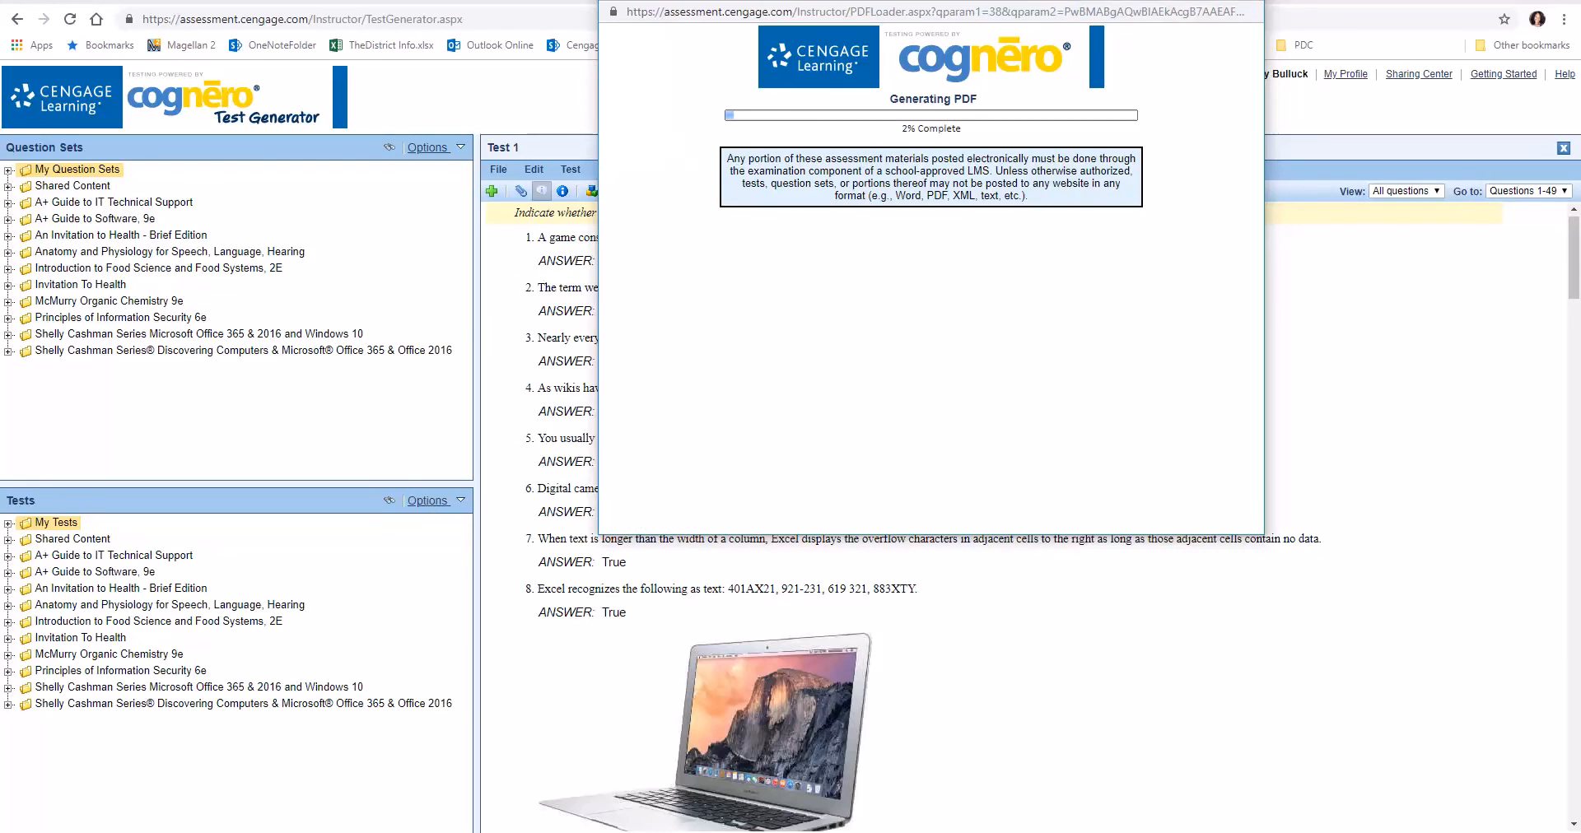
Download the generated PDF of the test and maximize its window in Adobe Acrobat
drag(1124, 2, 1076, 117)
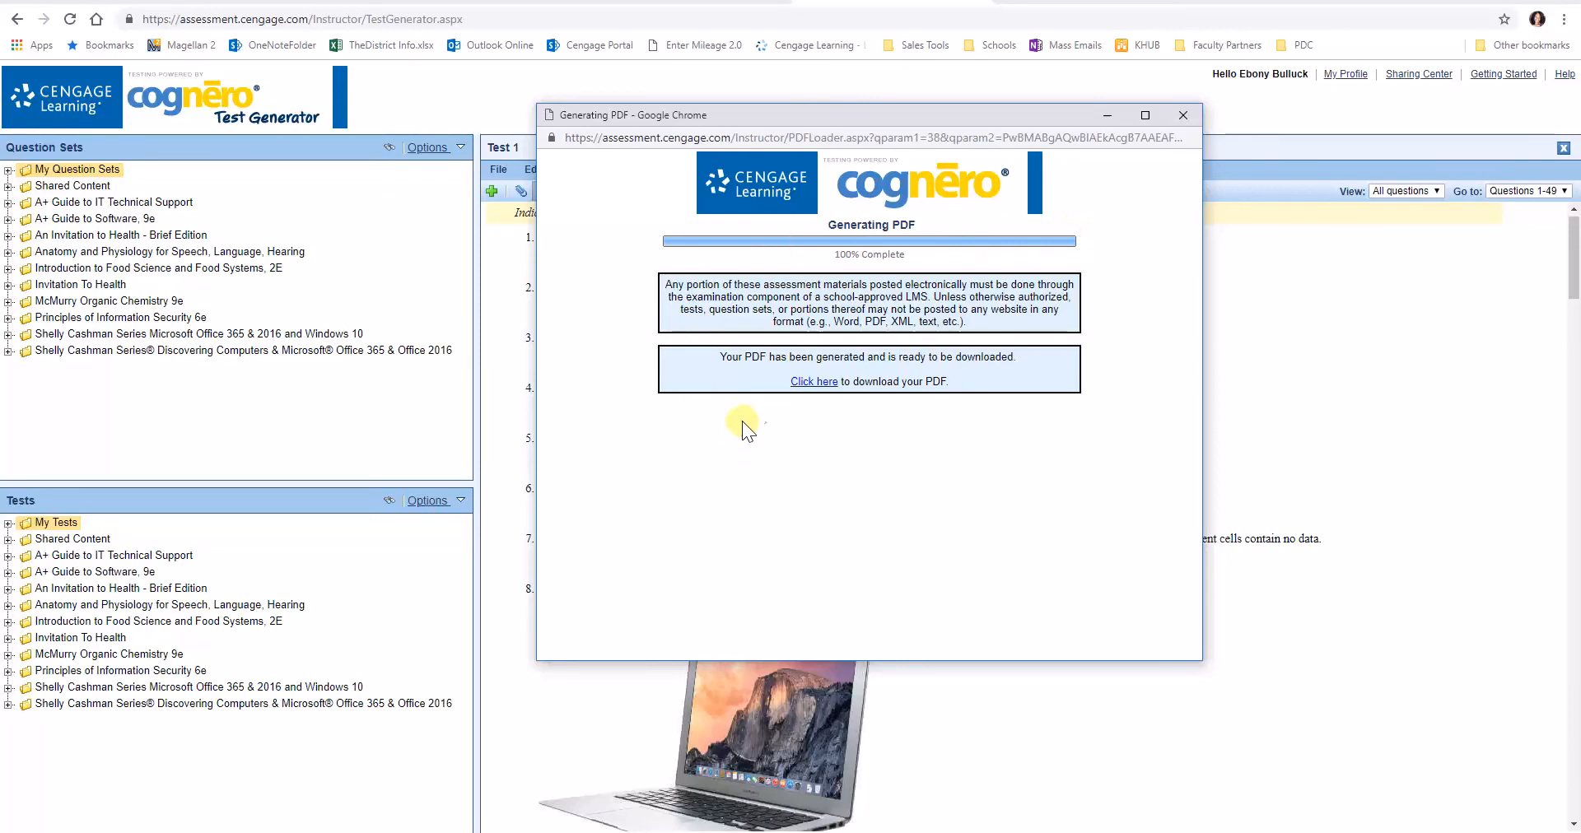
click(822, 382)
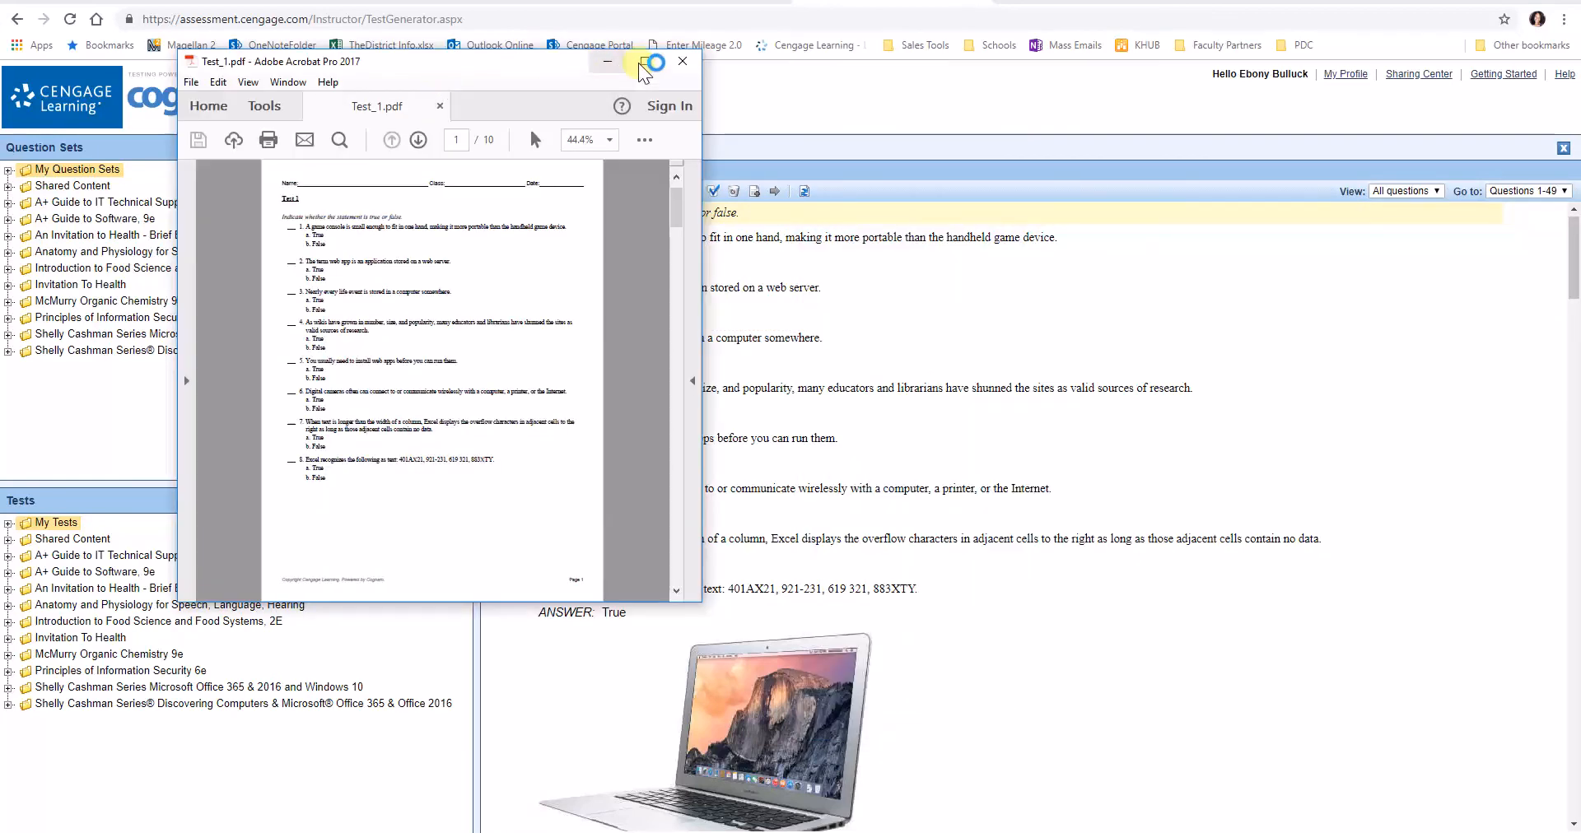
click(643, 63)
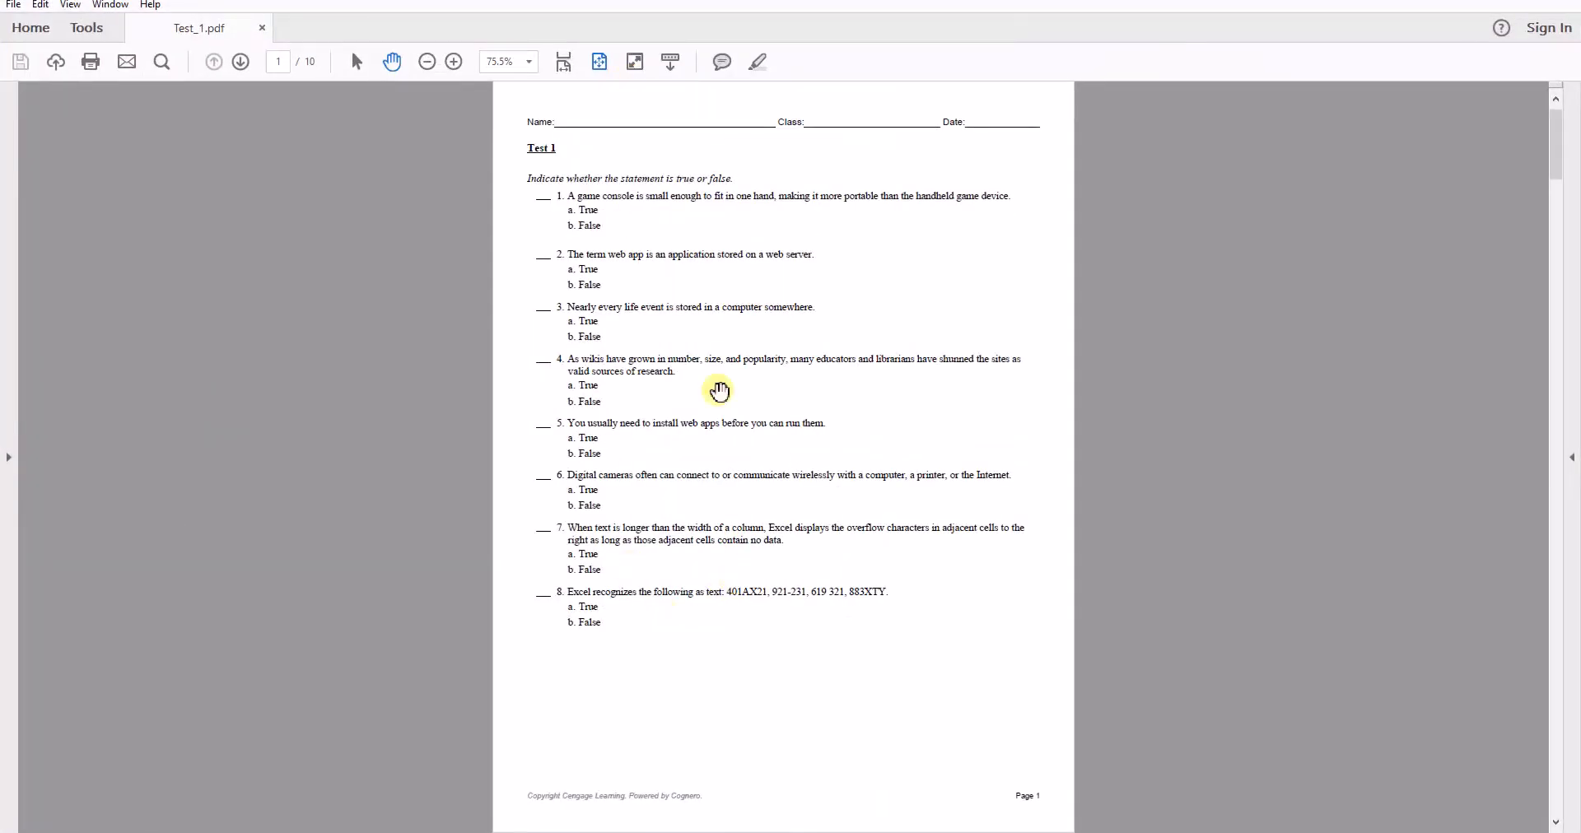
Look through the pages of Test_1.pdf, including the answer key, the essay answer and the matching questions
scroll(590, 244, down, 8)
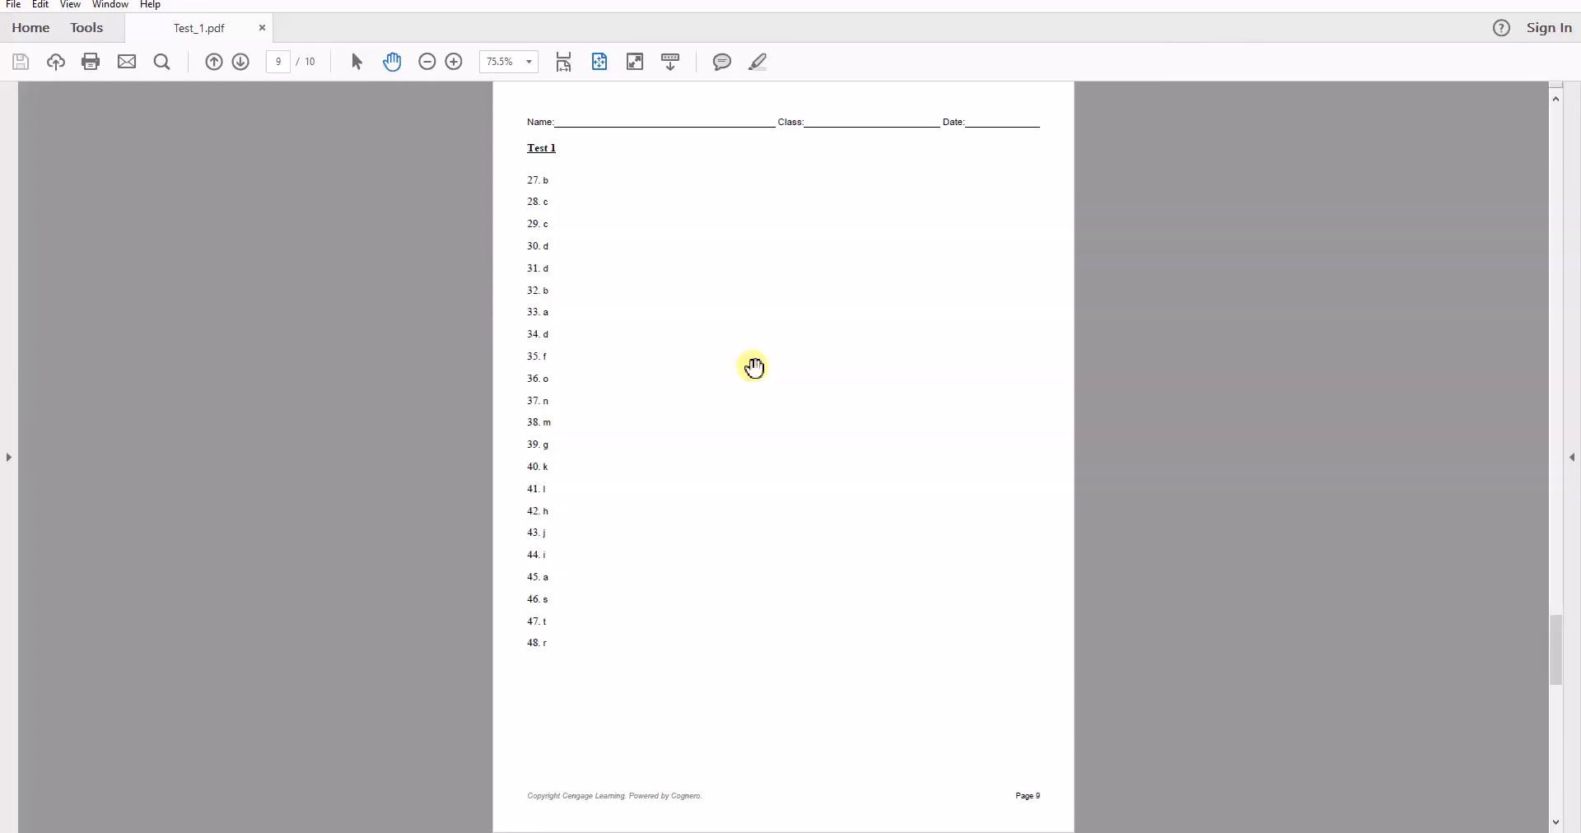
scroll(755, 367, up, 1)
scroll(755, 367, down, 1)
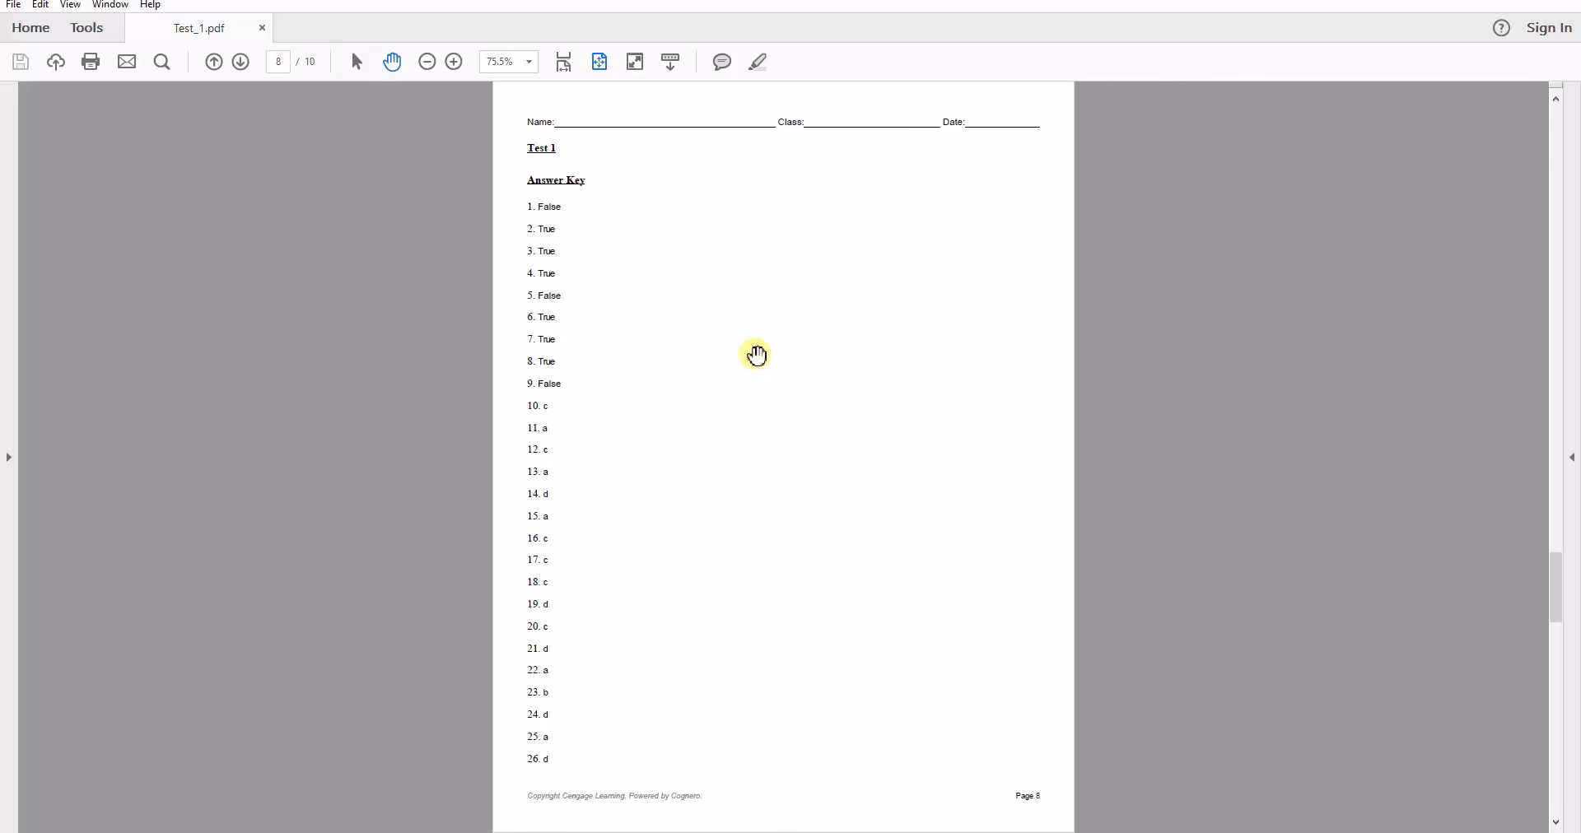
scroll(758, 356, down, 2)
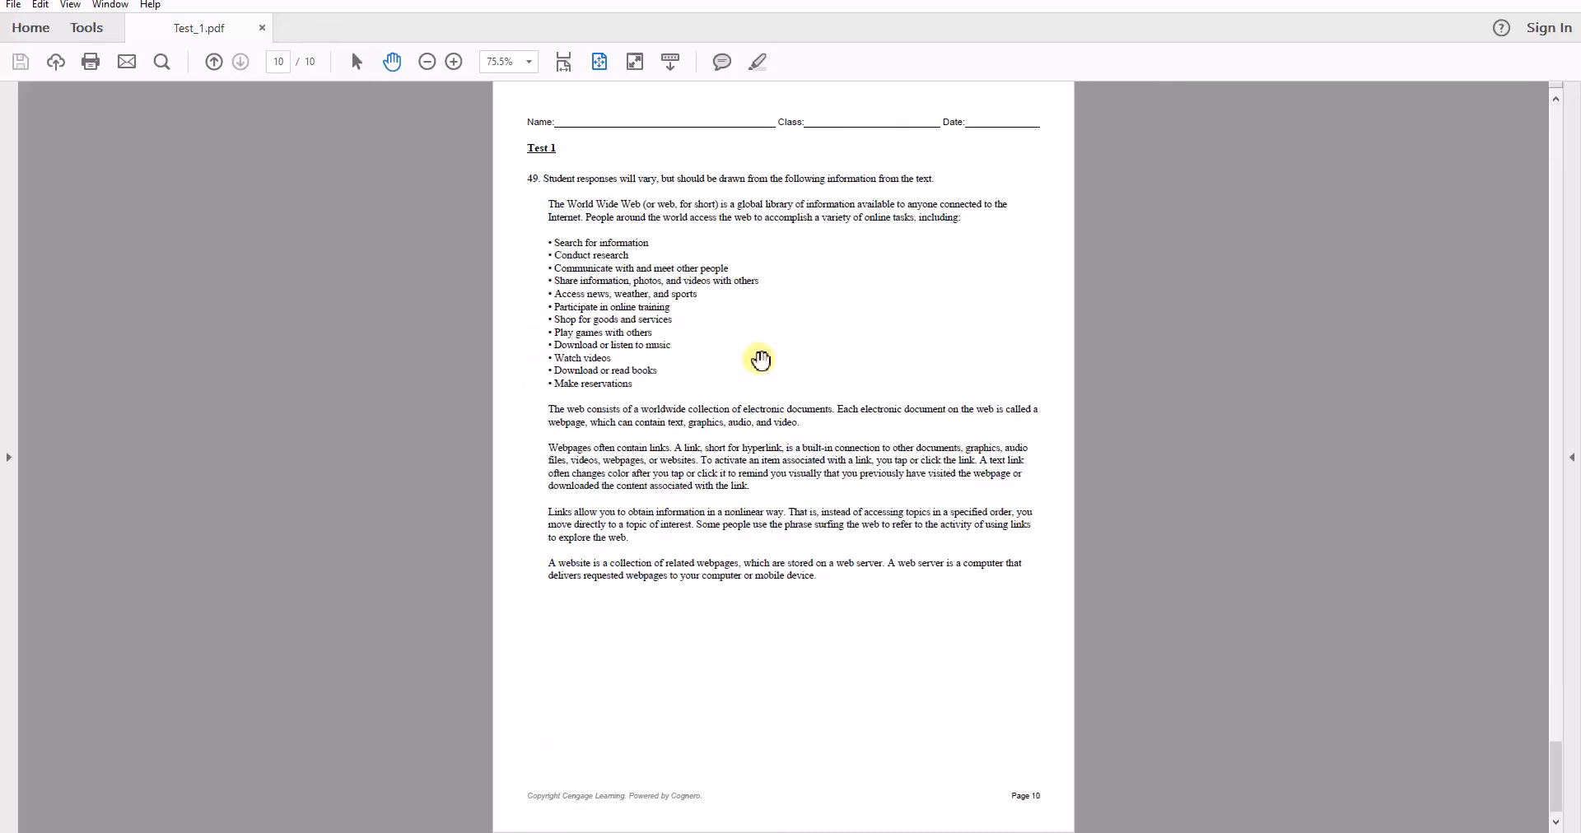
scroll(798, 535, up, 5)
scroll(812, 552, down, 1)
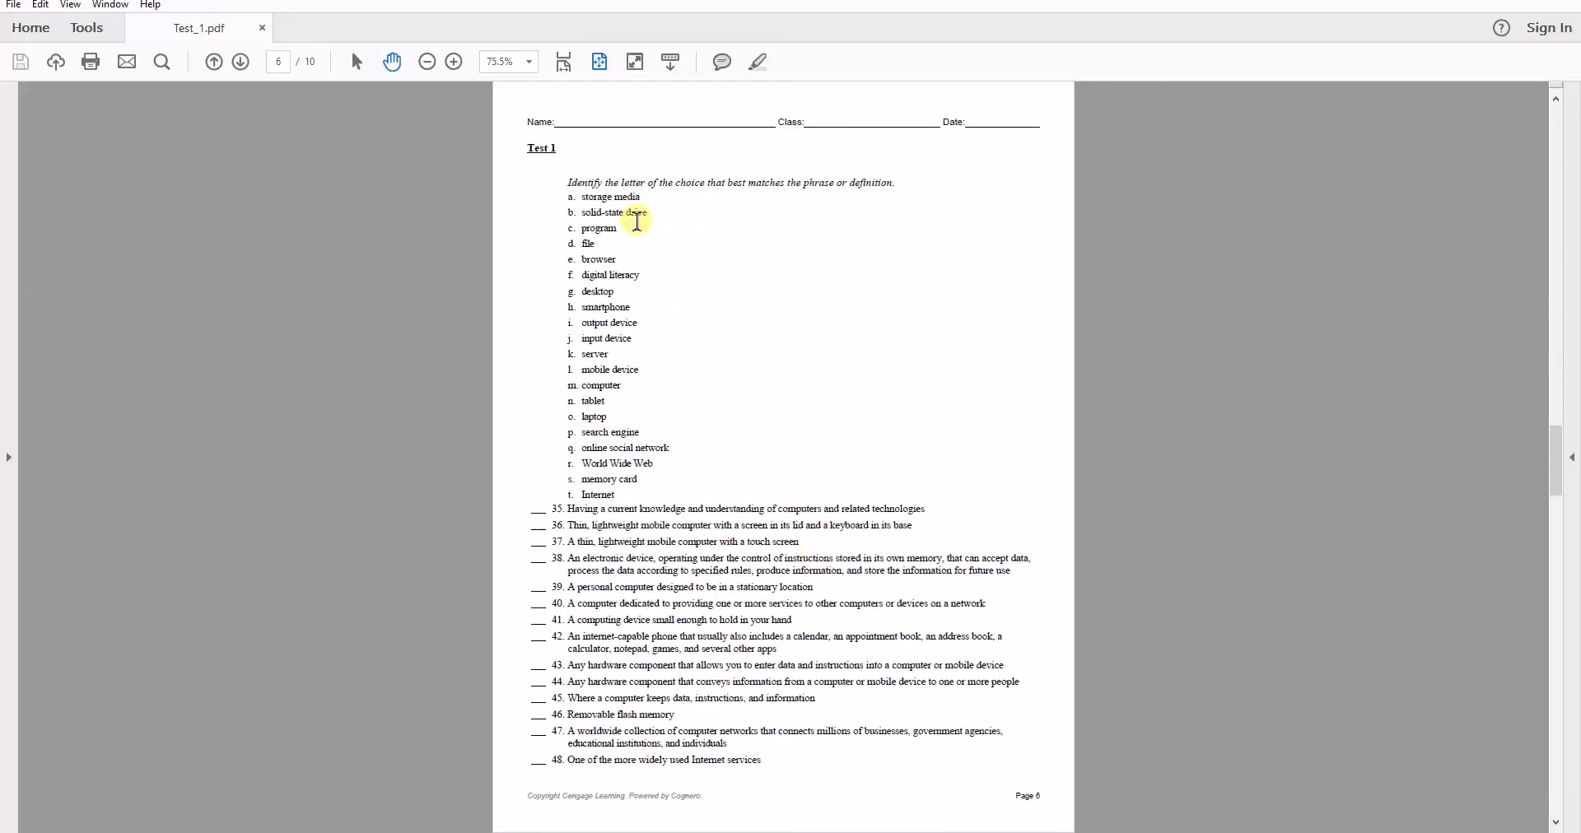